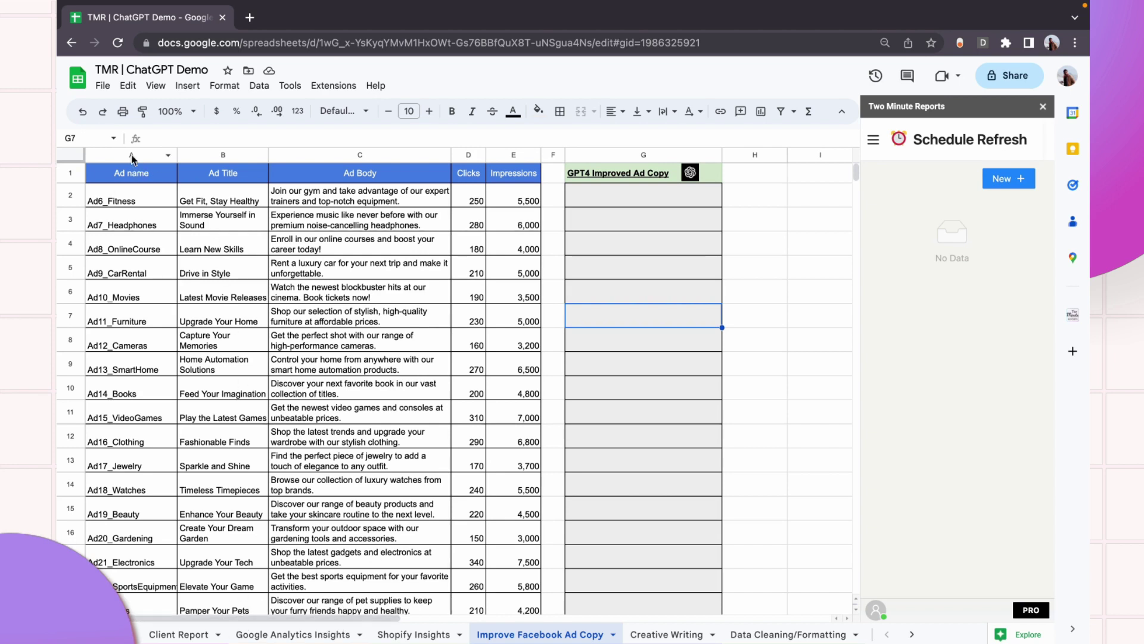
# Switch the Two Minute Reports panel to Data Queries and start adding a new query
pyautogui.moveTo(133, 158); pyautogui.dragTo(514, 156)
pyautogui.click(873, 140)
pyautogui.click(895, 202)
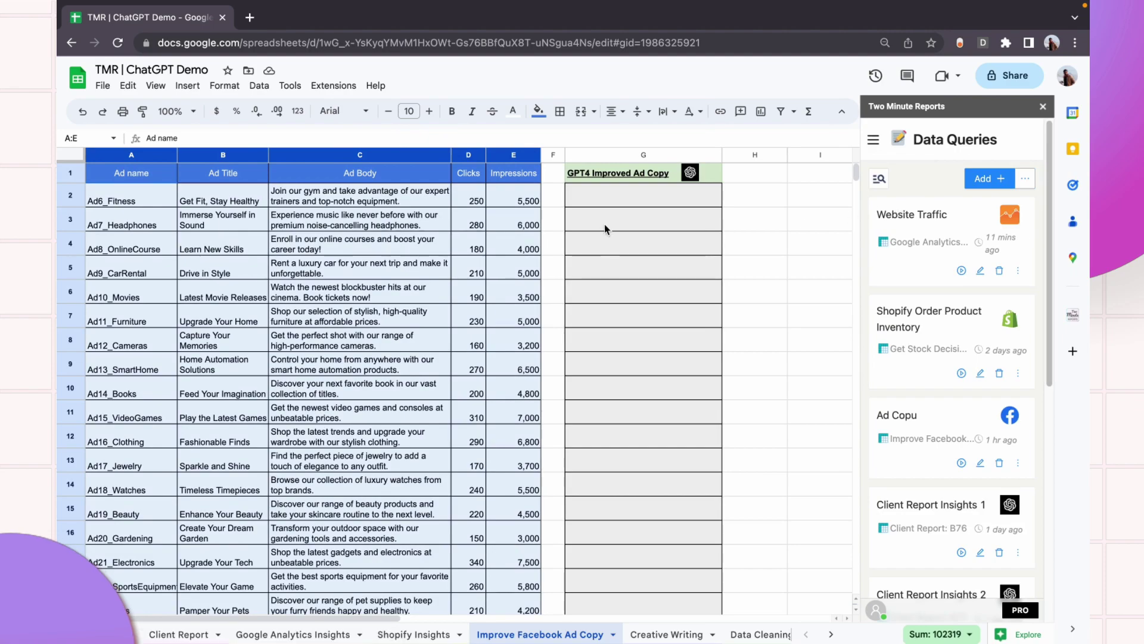
pyautogui.click(508, 224)
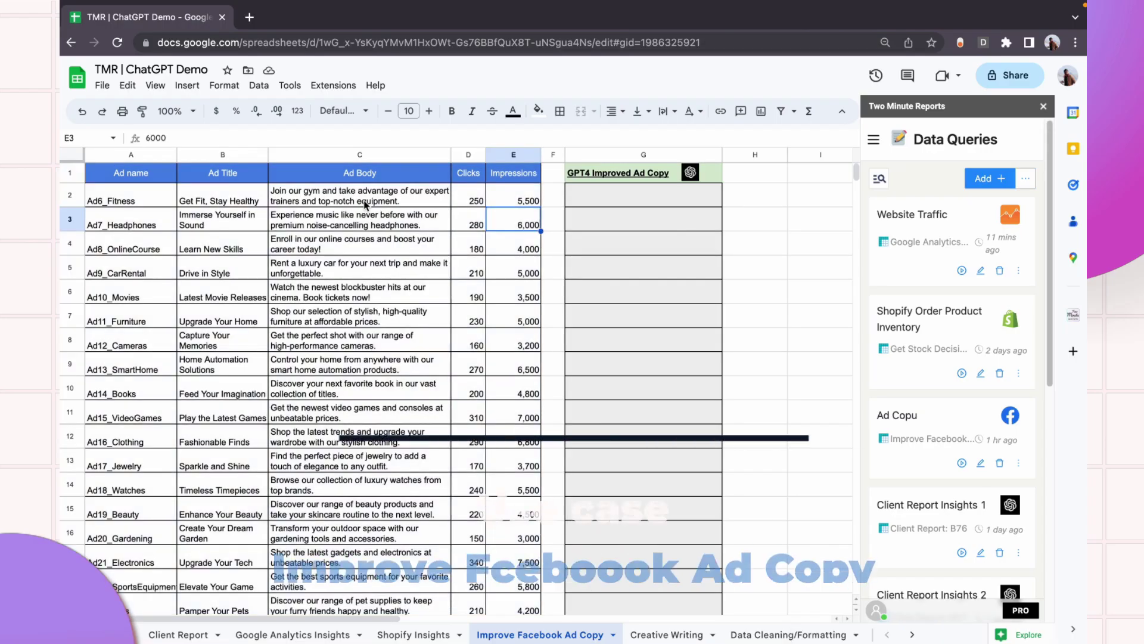
pyautogui.click(325, 253)
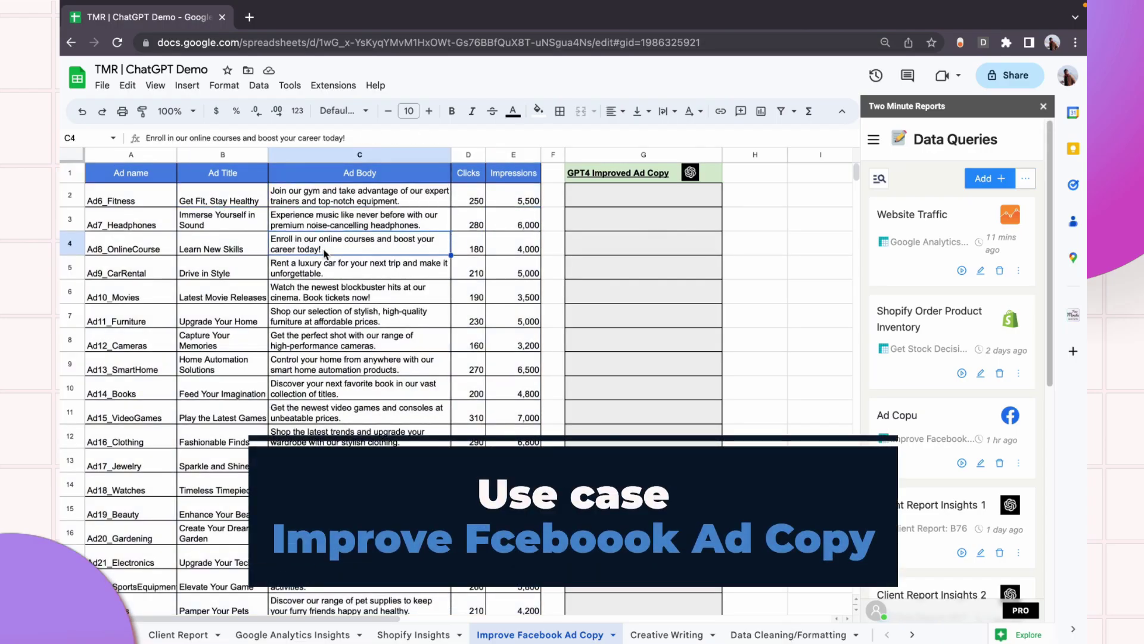
pyautogui.click(983, 178)
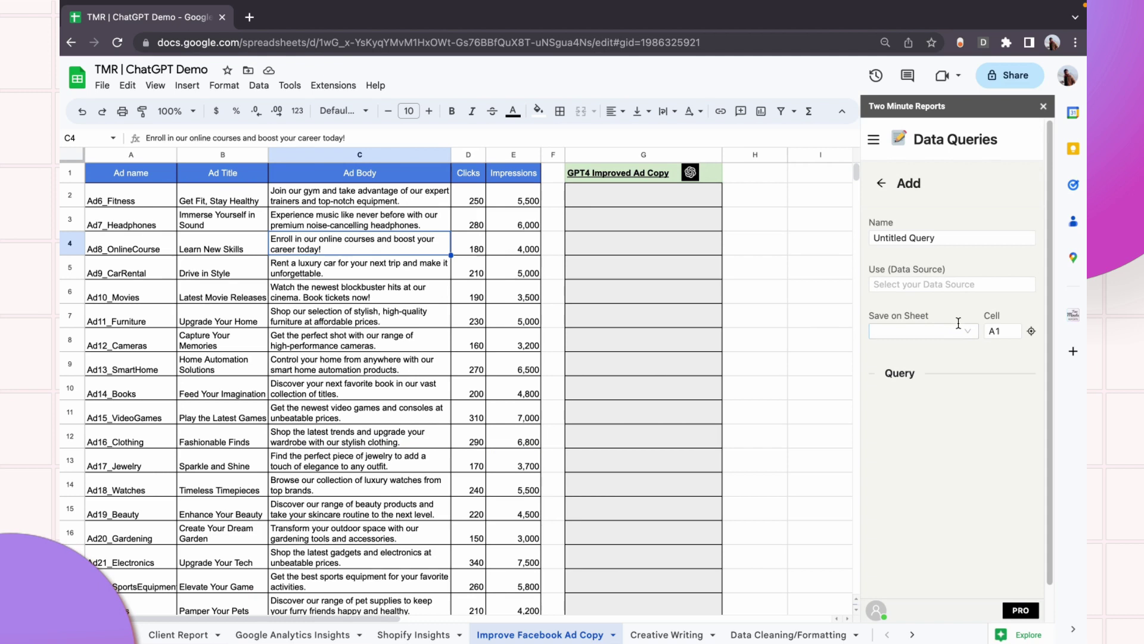
# Create a Chat GPT query named 'Improve Ad Copy' that saves results to cell G2
pyautogui.click(951, 290)
pyautogui.write('chat')
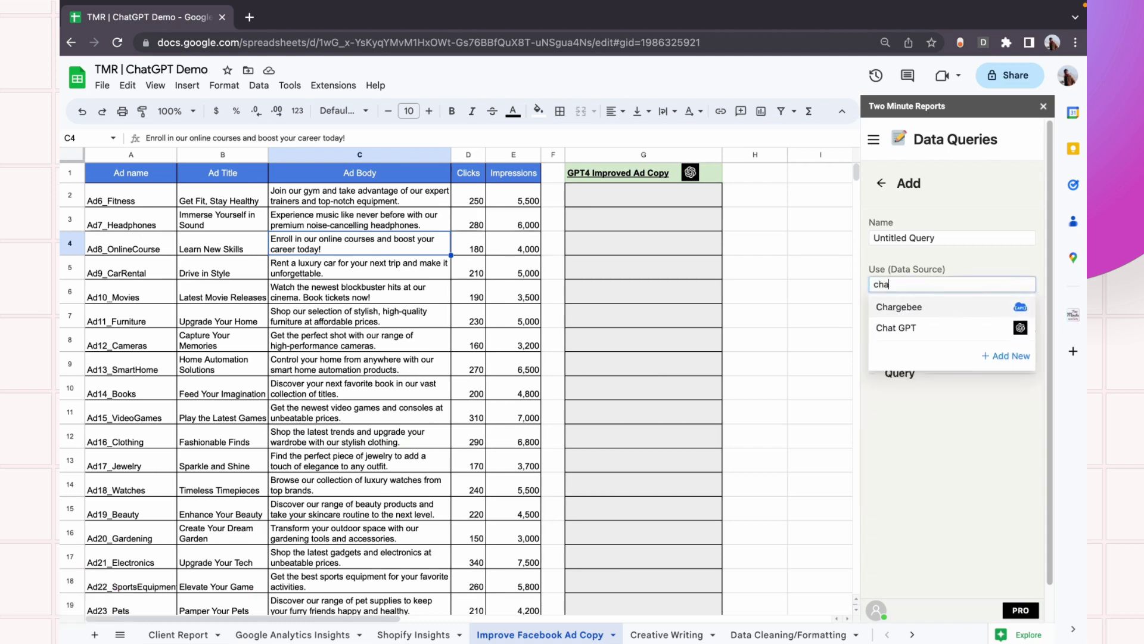
pyautogui.click(932, 307)
pyautogui.tripleClick(929, 237)
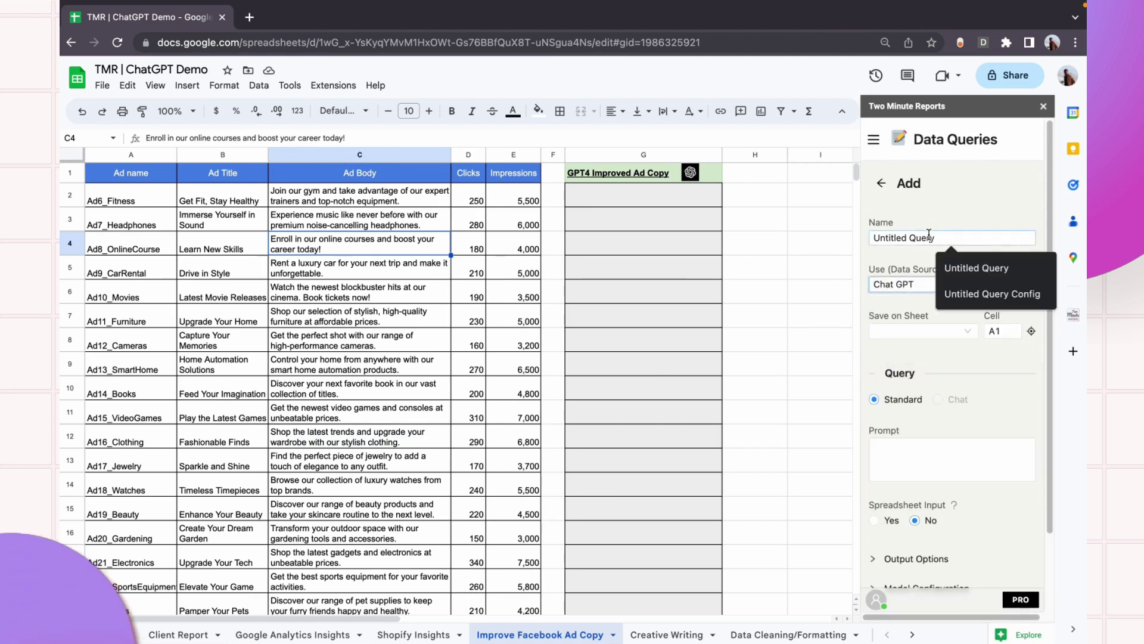
pyautogui.write('Improve Ad Cop')
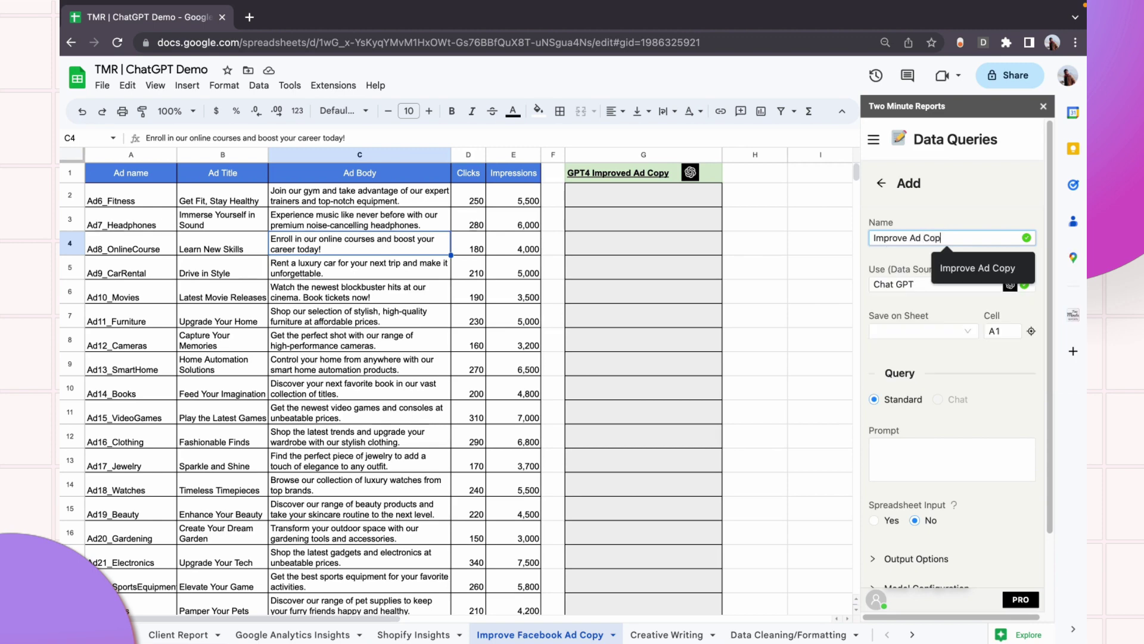
pyautogui.write('y')
pyautogui.click(668, 197)
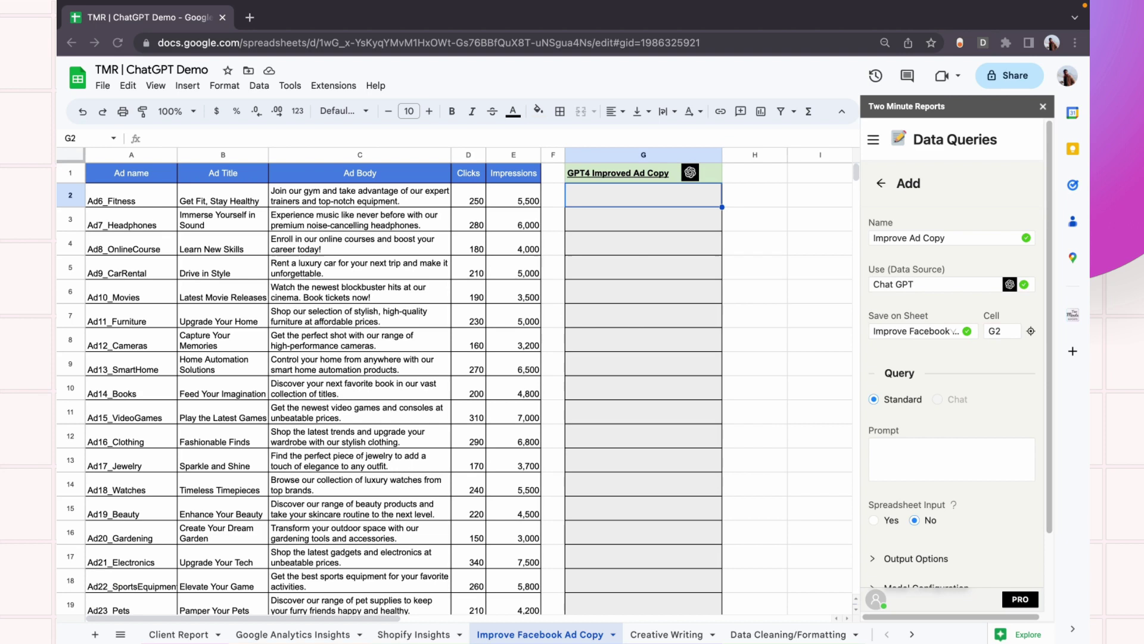
pyautogui.click(944, 462)
# Paste a prompt rewriting each ad in a copywriter's style for more clicks, in 20 words
pyautogui.write('Improve the following Ad copies to improve the clicks of the Ad. Write in the style of Joseph Sugarman. Write in 20 words')
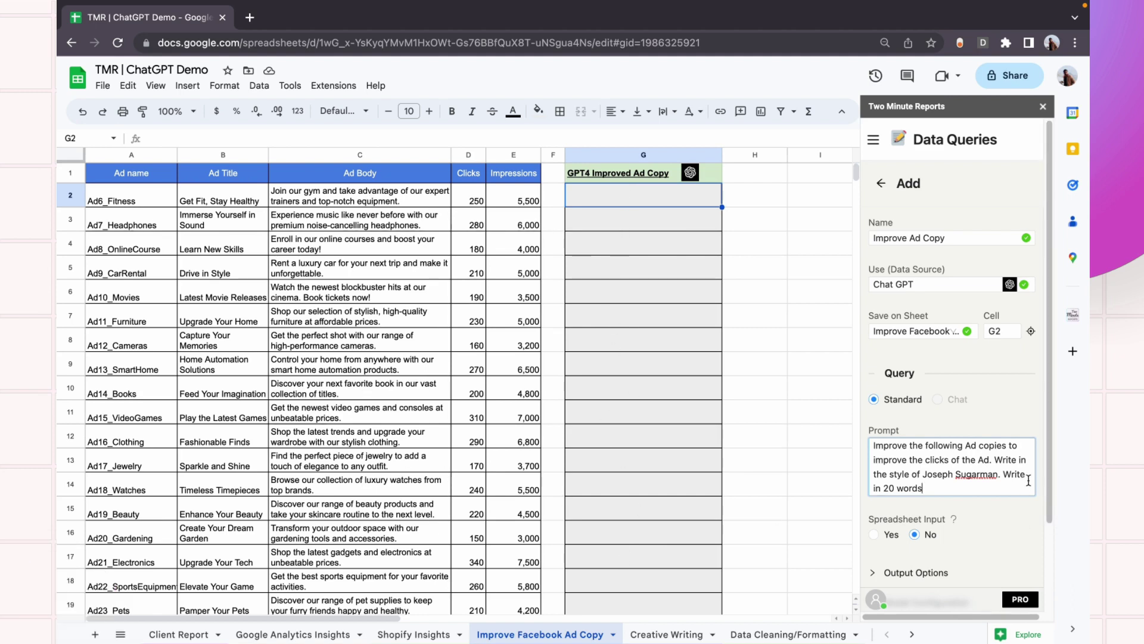
pyautogui.scroll(-1, 1007, 465)
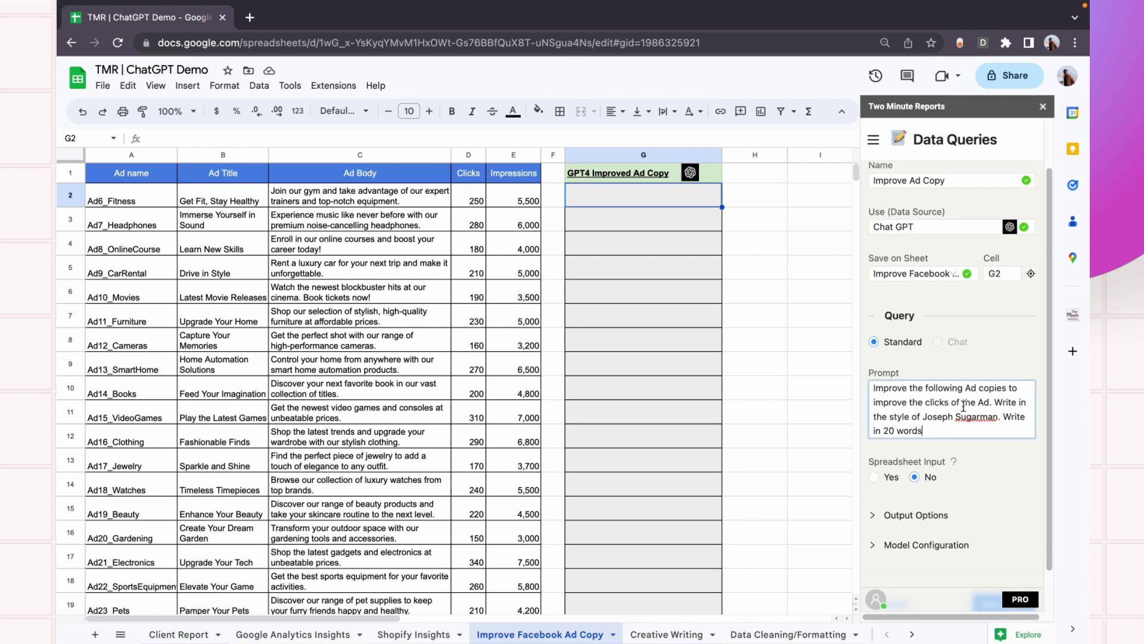
pyautogui.moveTo(923, 416); pyautogui.dragTo(1000, 418)
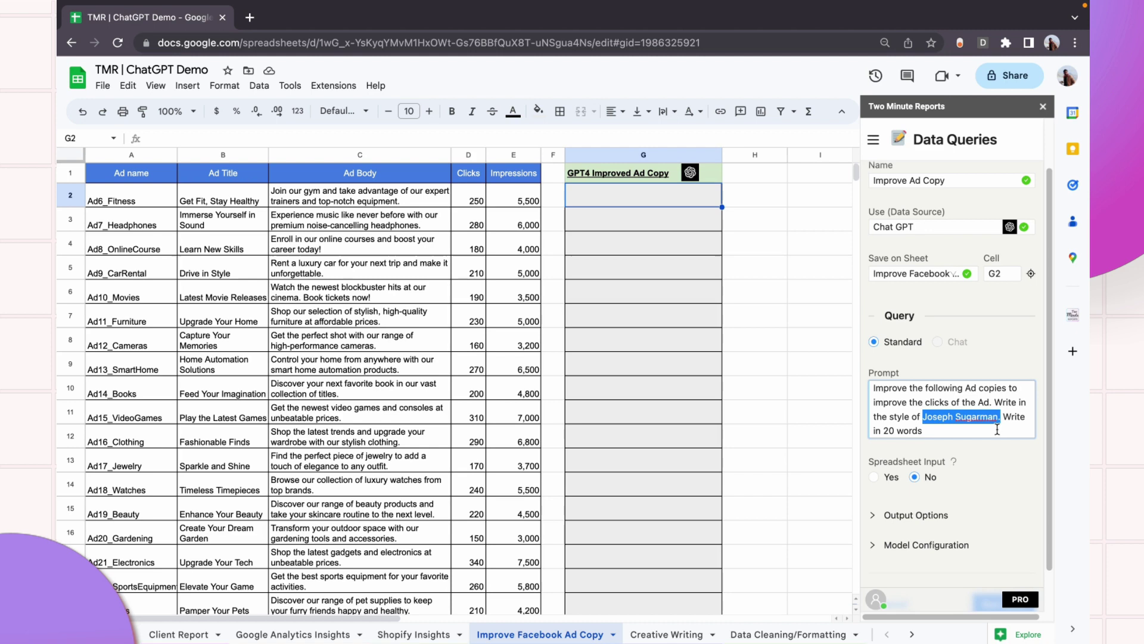
pyautogui.click(997, 429)
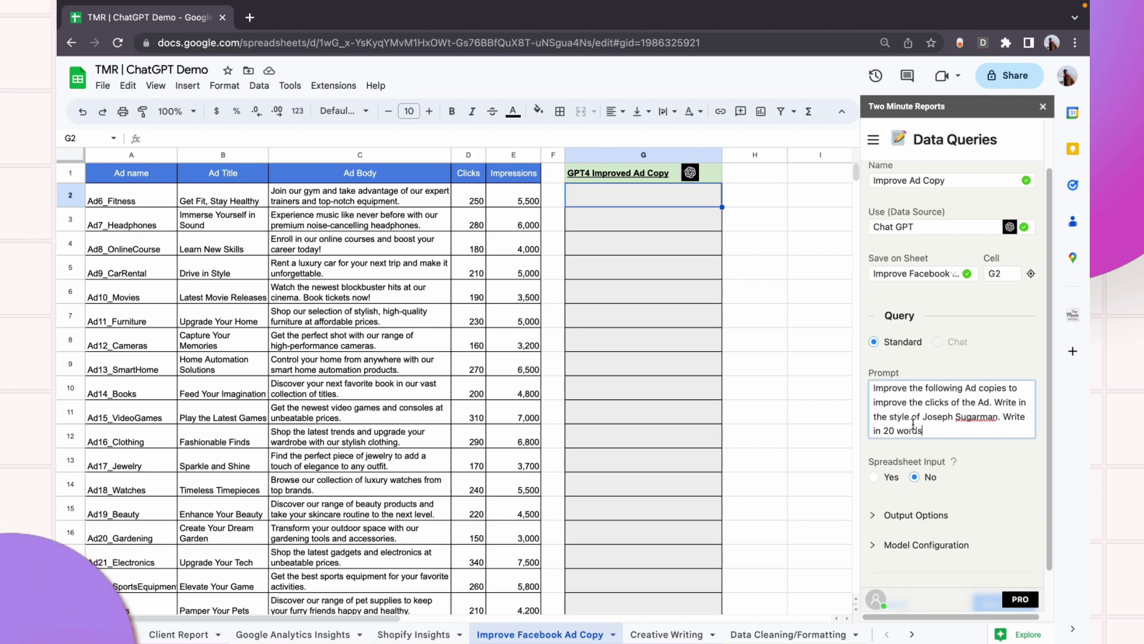
pyautogui.moveTo(928, 417); pyautogui.dragTo(999, 417)
pyautogui.moveTo(876, 402); pyautogui.dragTo(998, 417)
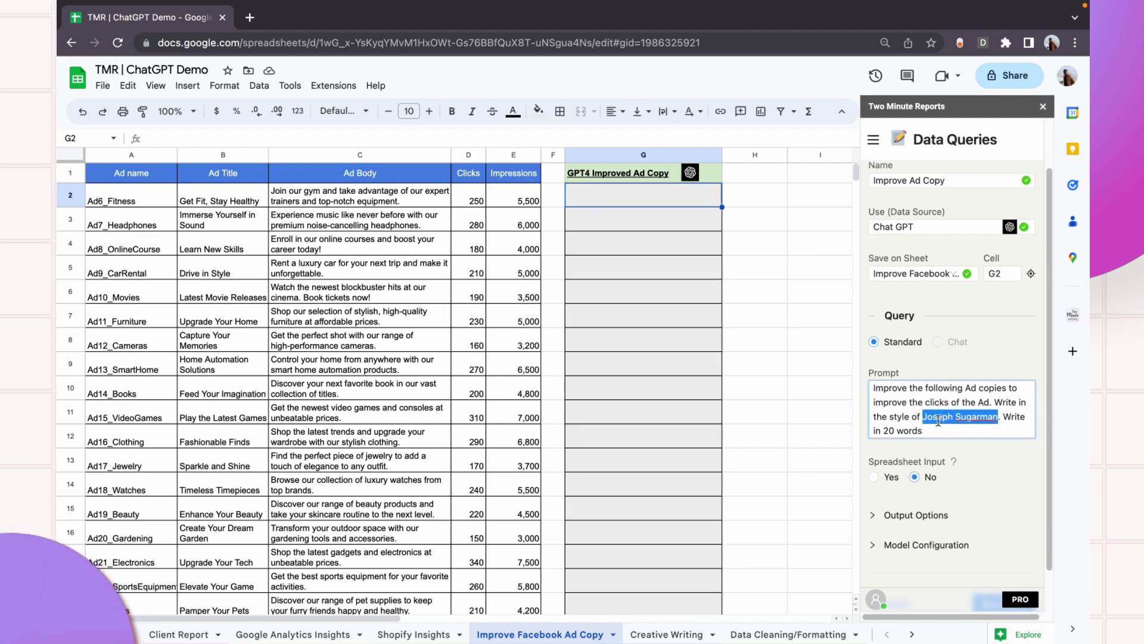
# Use the Ad Body cells C2:C21 as row-wise spreadsheet input and run the query
pyautogui.click(874, 477)
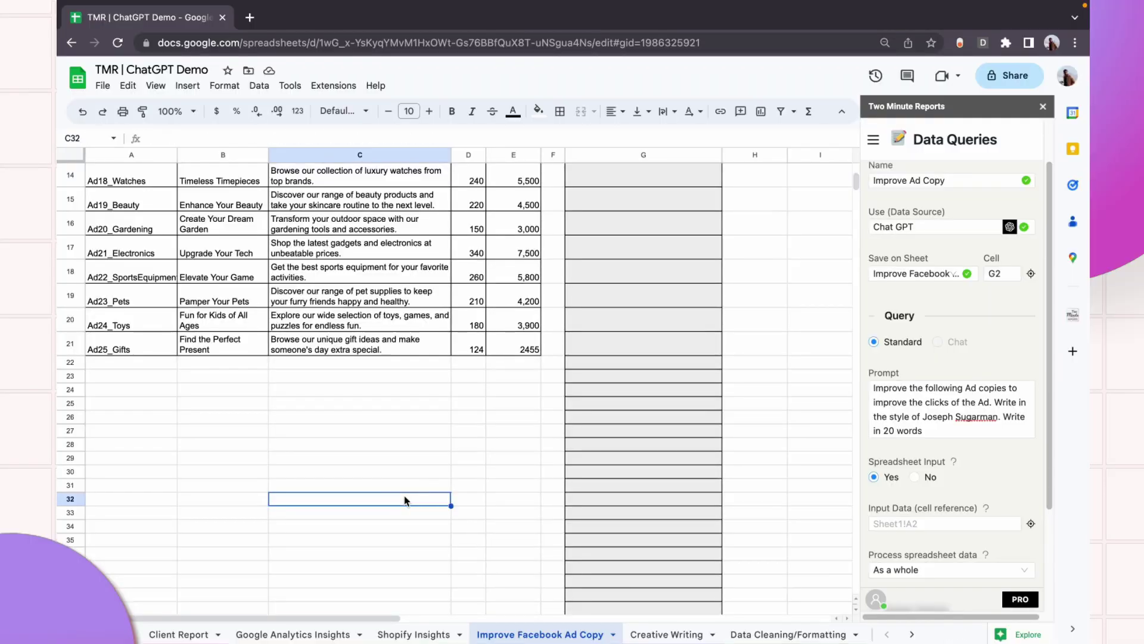
pyautogui.moveTo(401, 354); pyautogui.dragTo(369, 539)
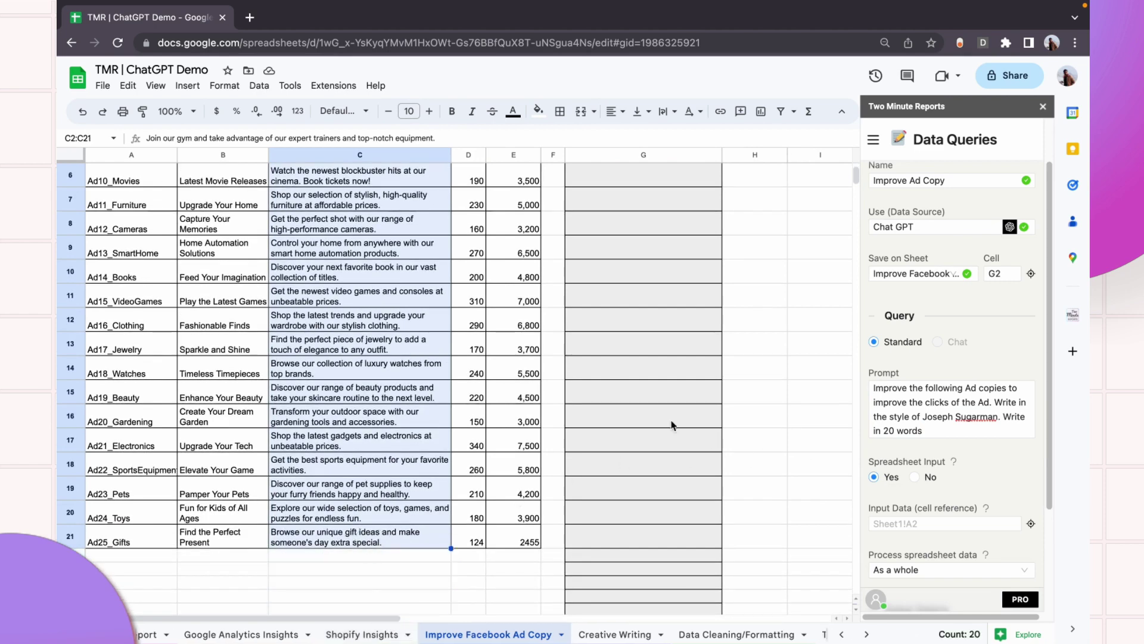
pyautogui.scroll(3, 474, 257)
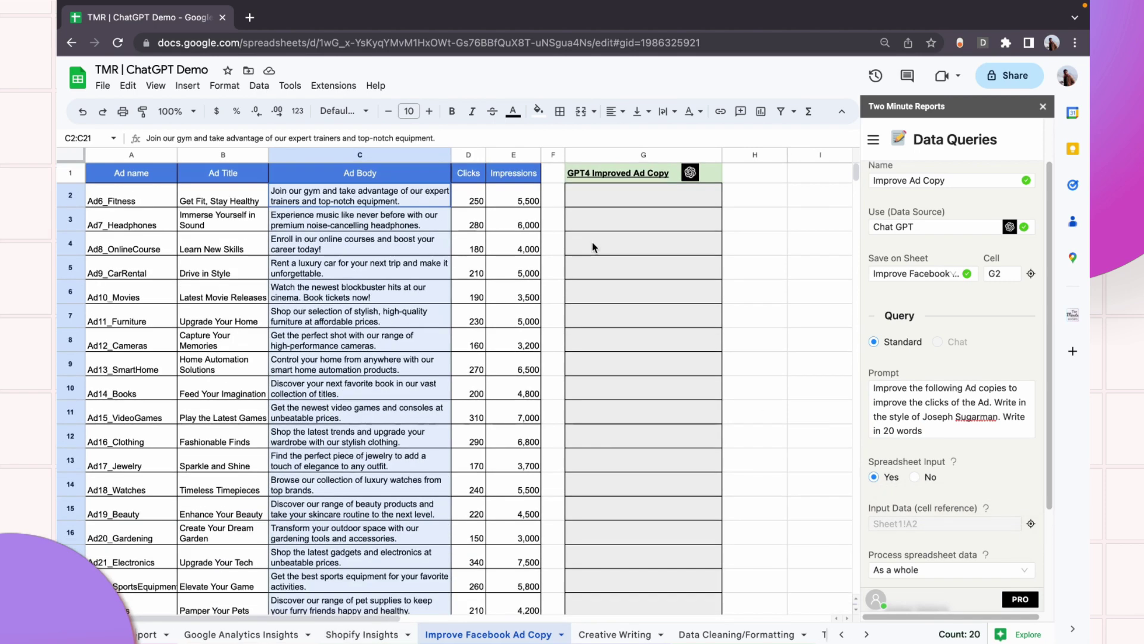
pyautogui.scroll(-1, 1009, 465)
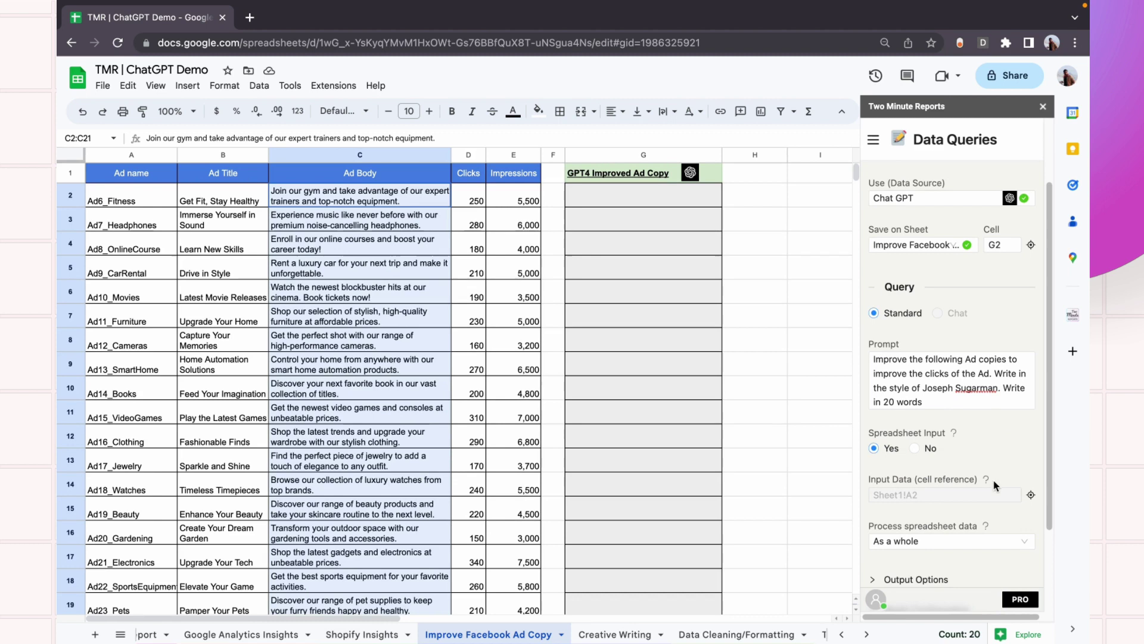
pyautogui.click(1031, 495)
pyautogui.click(969, 548)
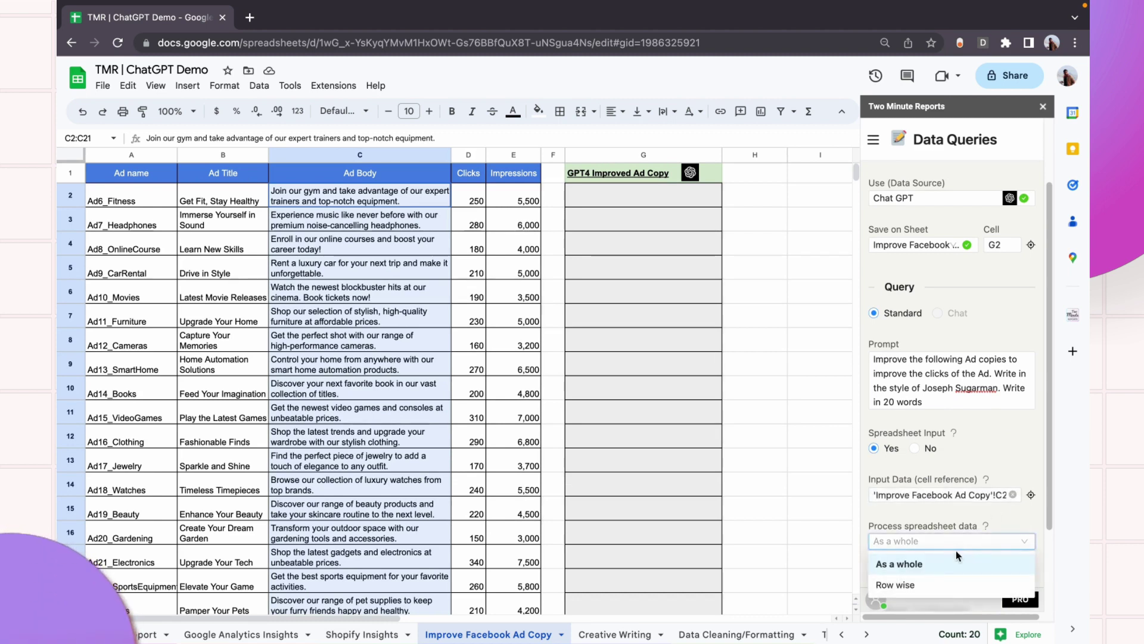
pyautogui.click(936, 587)
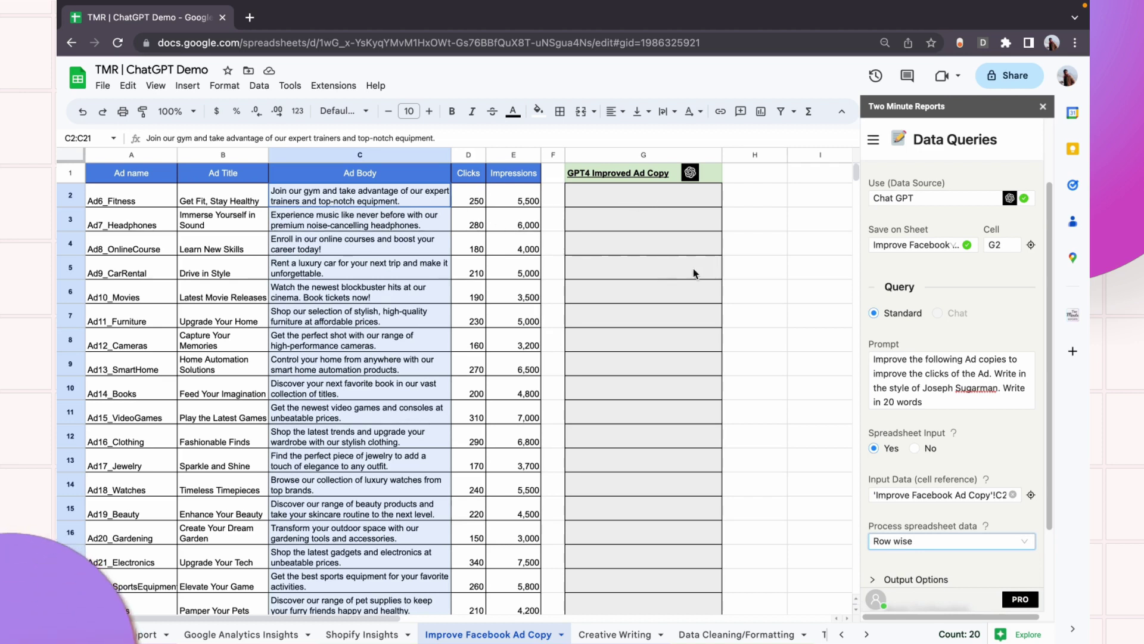
pyautogui.scroll(-1, 925, 478)
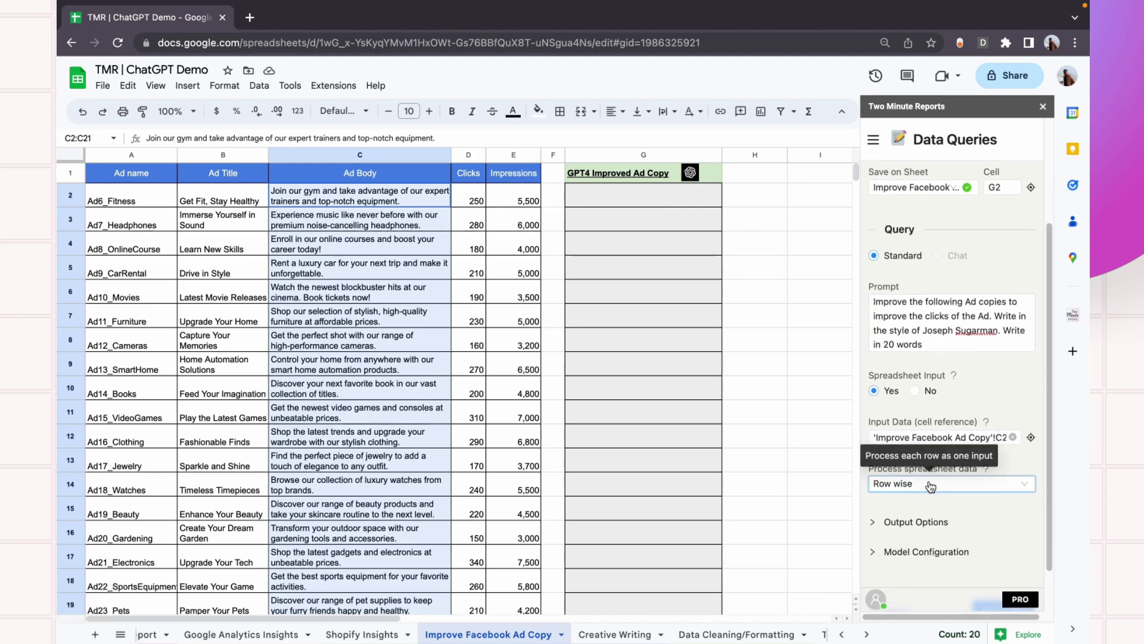
pyautogui.scroll(-1, 914, 474)
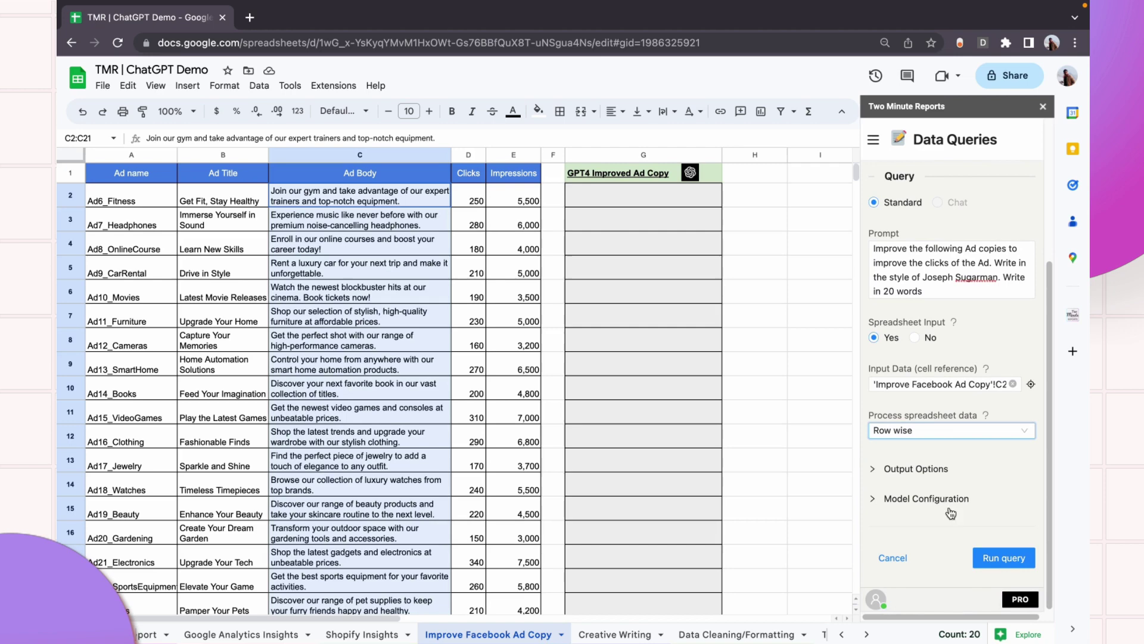
pyautogui.click(995, 563)
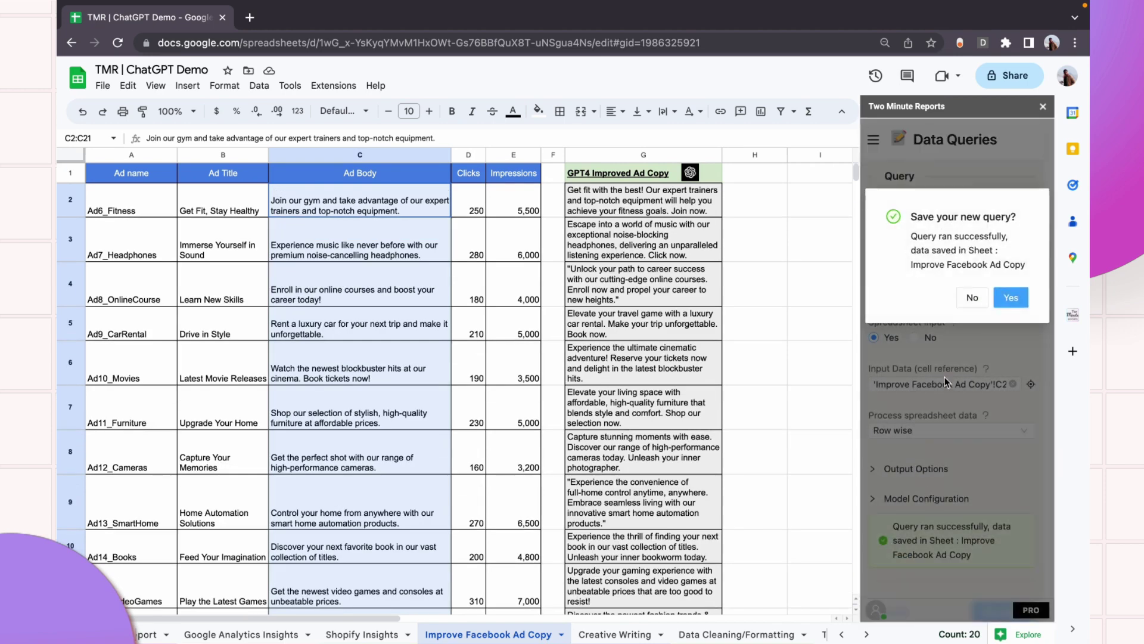
# Save the query and compare the improved copy in G2 with the original ad in C2
pyautogui.click(1003, 292)
pyautogui.scroll(-15, 766, 349)
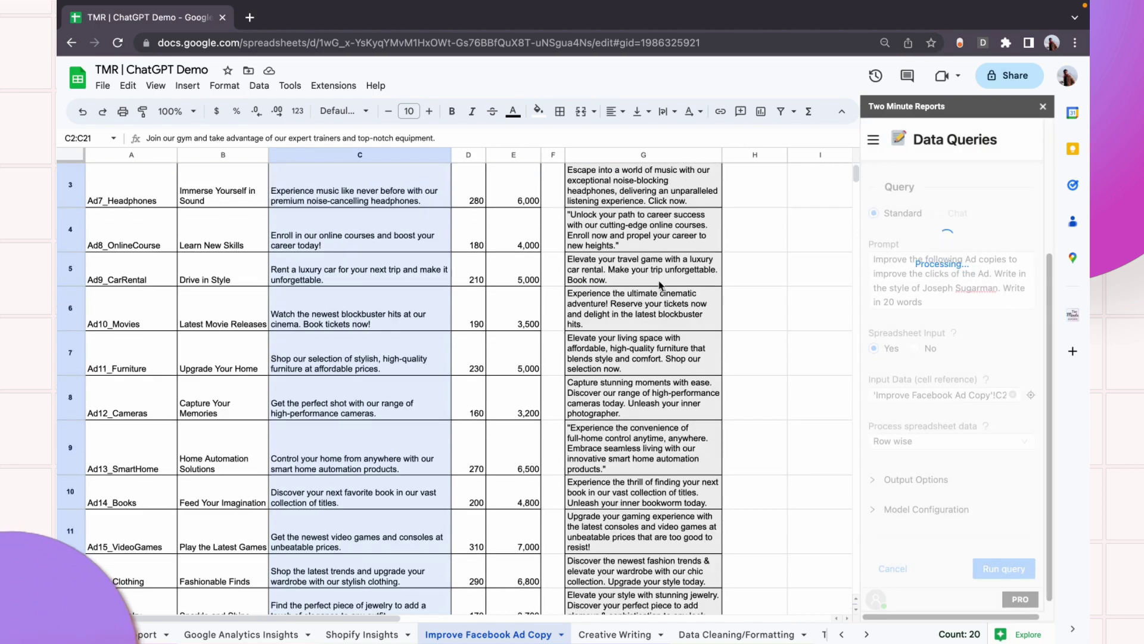
pyautogui.scroll(15, 643, 340)
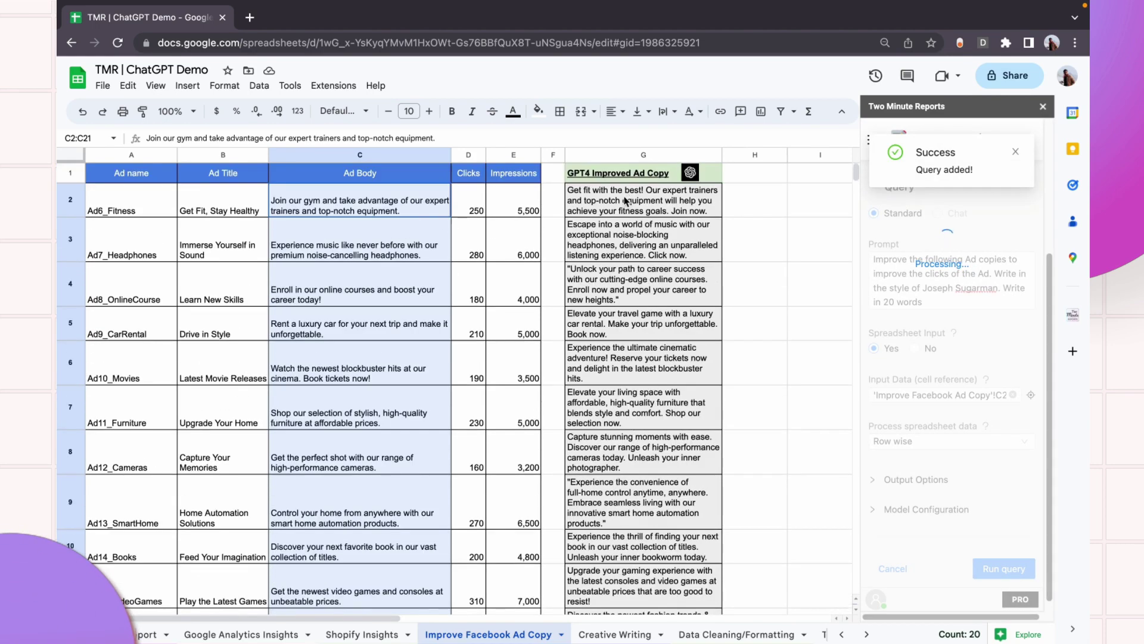
pyautogui.click(620, 207)
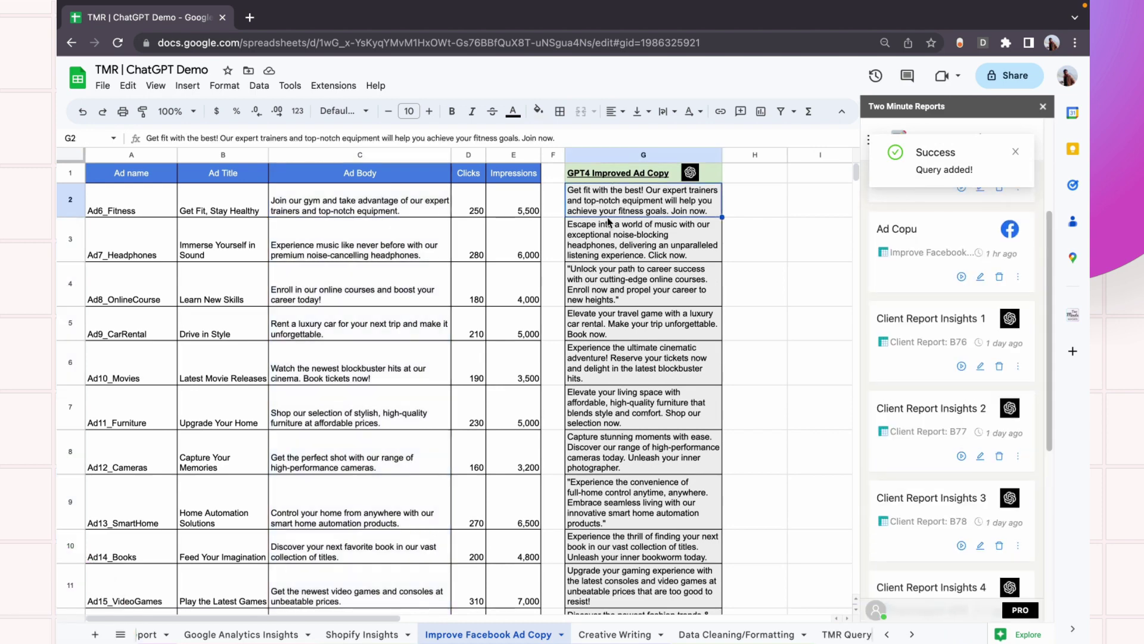
pyautogui.click(337, 216)
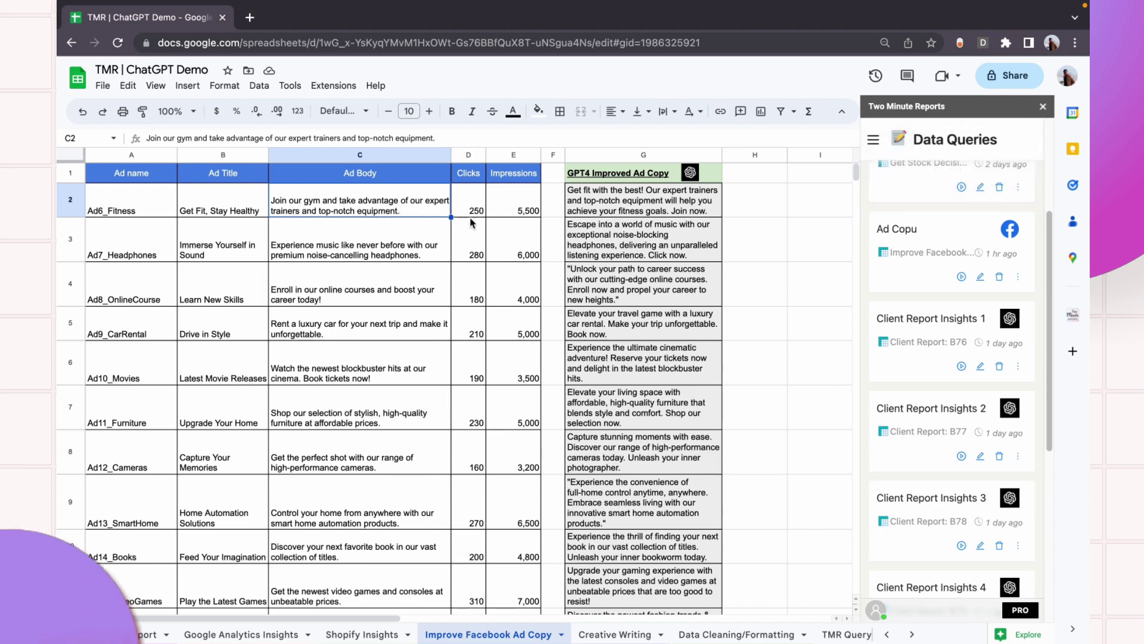
pyautogui.click(660, 212)
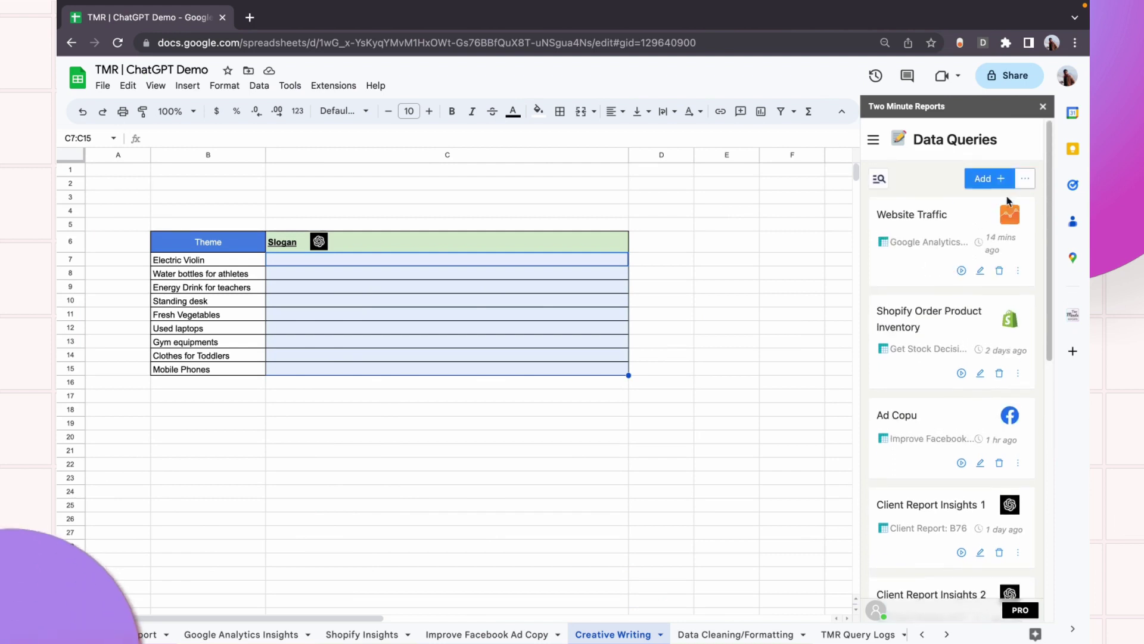
# Start a Chat GPT query named 'Generate slogan' with output at cell C7
pyautogui.click(991, 176)
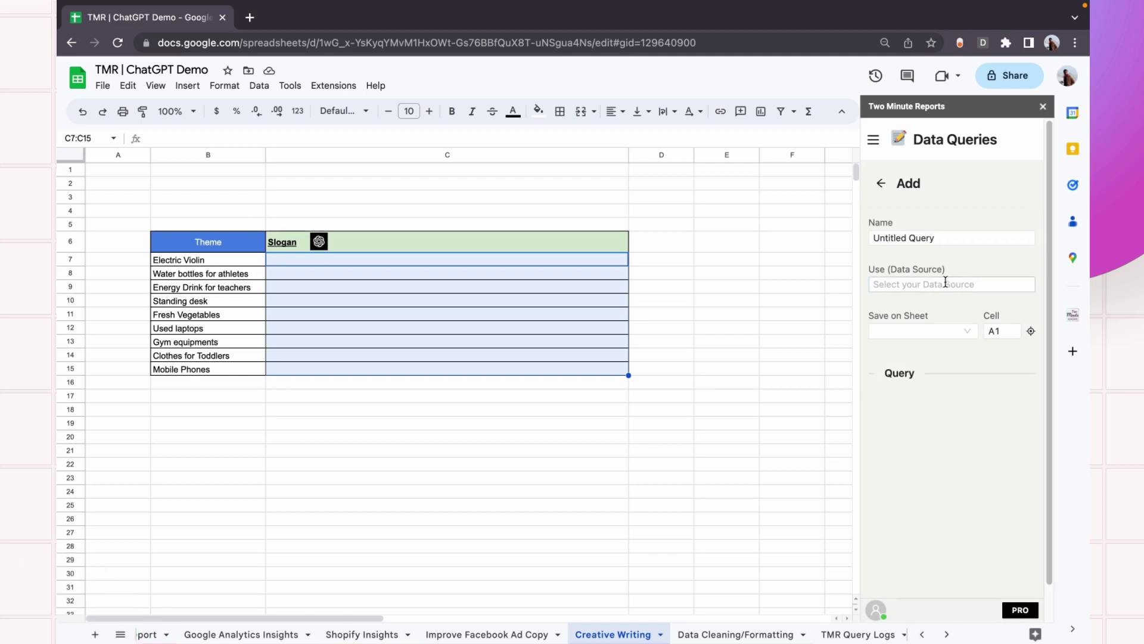
pyautogui.click(946, 282)
pyautogui.tripleClick(939, 239)
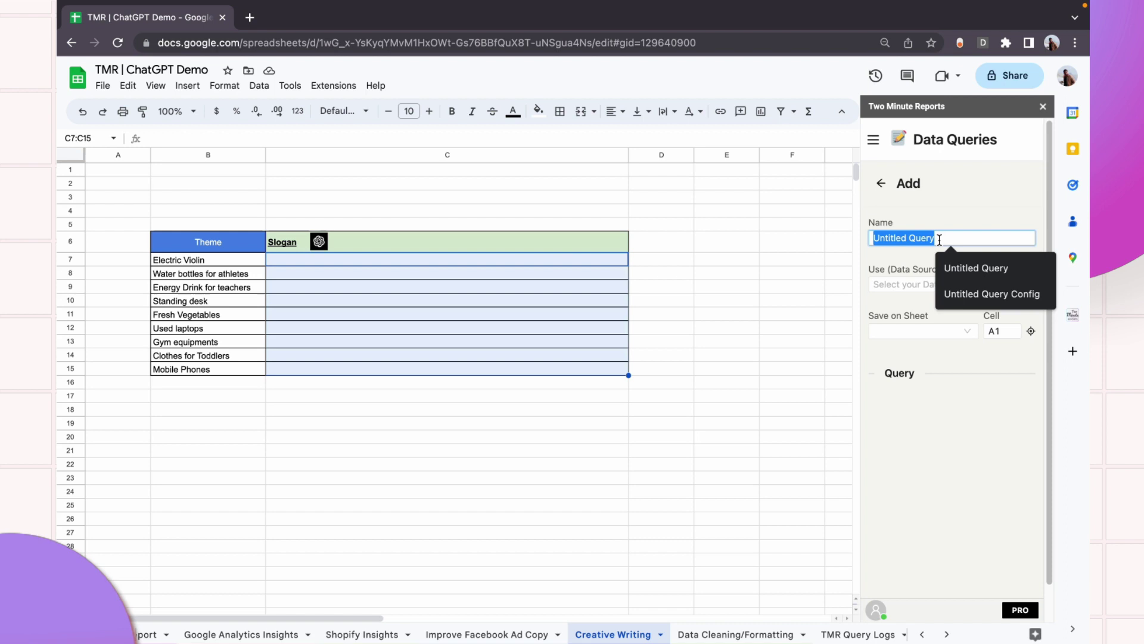
pyautogui.write('Ge')
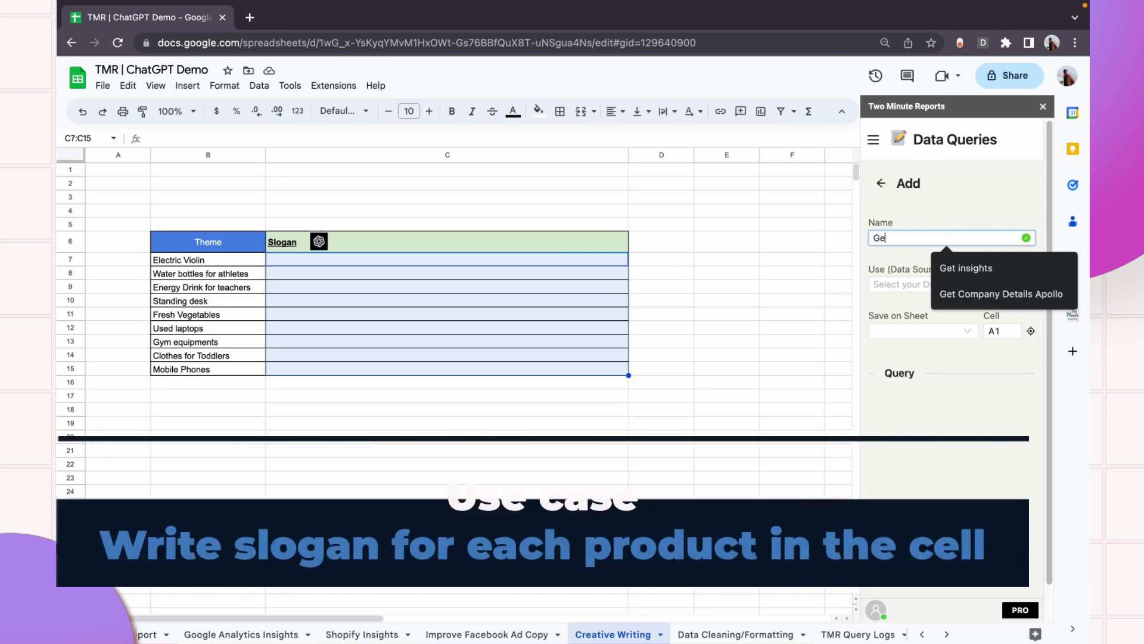
pyautogui.write('nerate slogan')
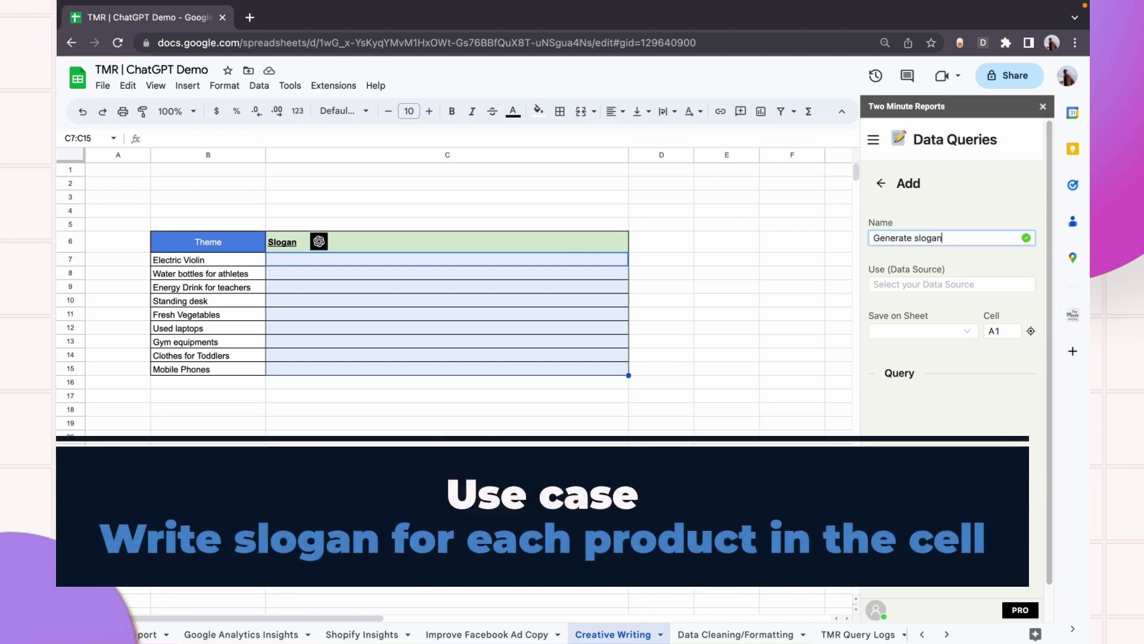
pyautogui.press('Tab')
pyautogui.write('chat')
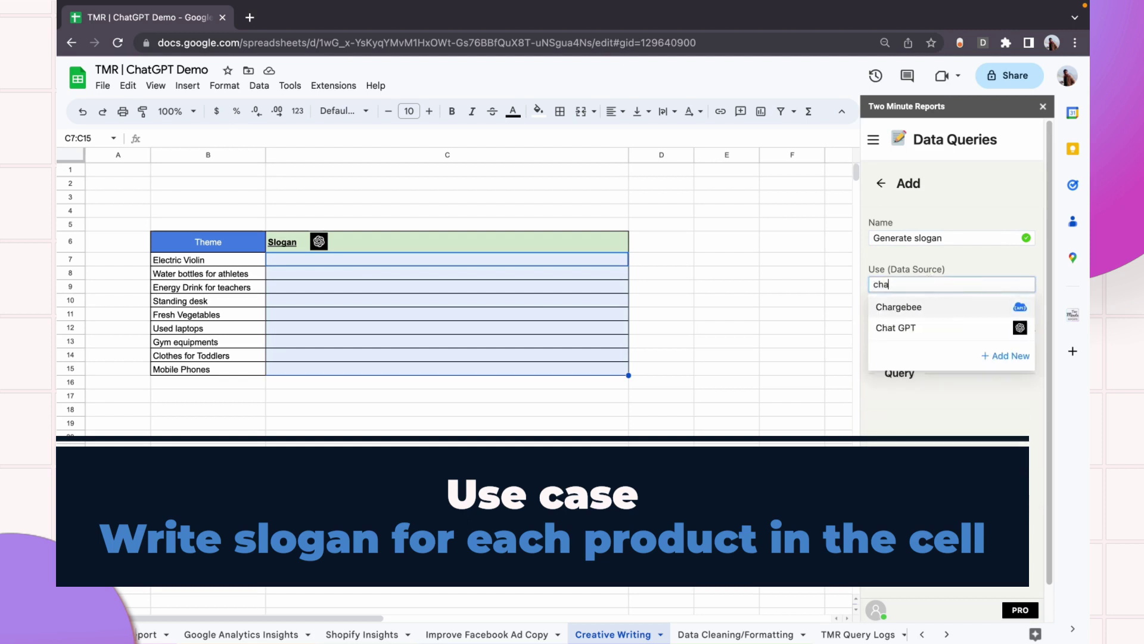
pyautogui.click(915, 306)
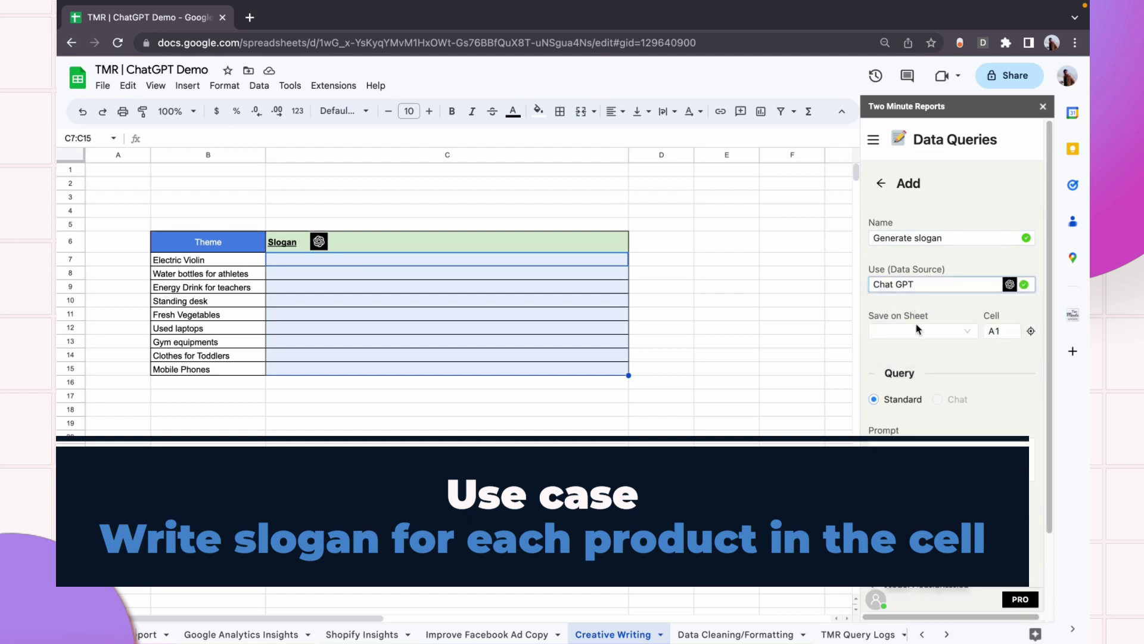
pyautogui.click(272, 262)
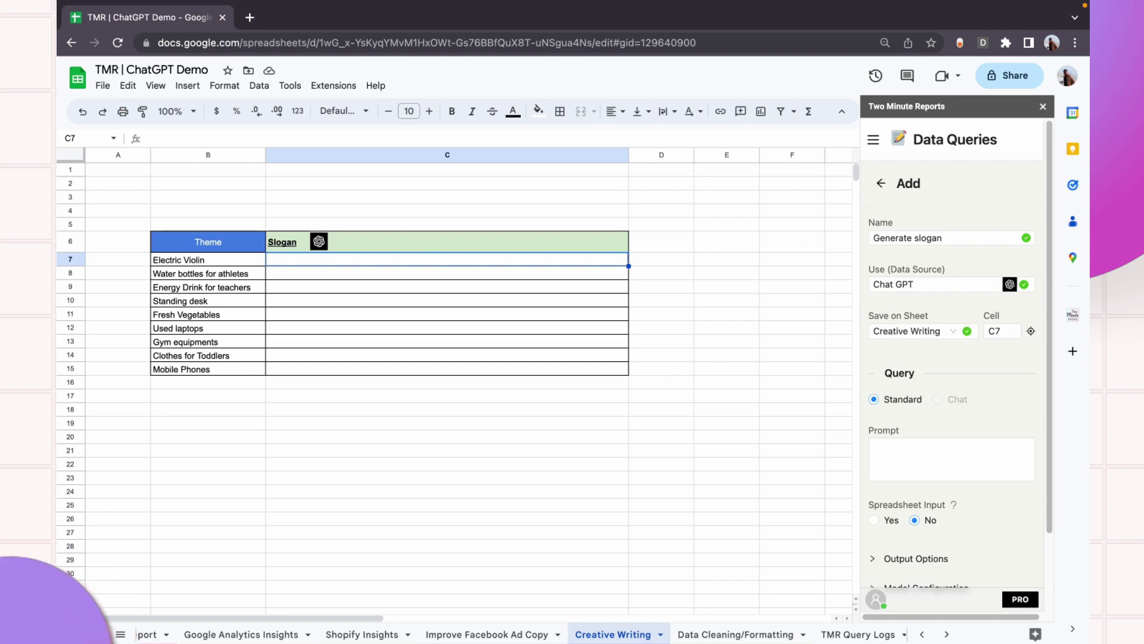
# Paste the slogan-writing prompt into the query
pyautogui.click(945, 459)
pyautogui.write('Write a slogan for a new ecommerce store that focuses on selling their product.')
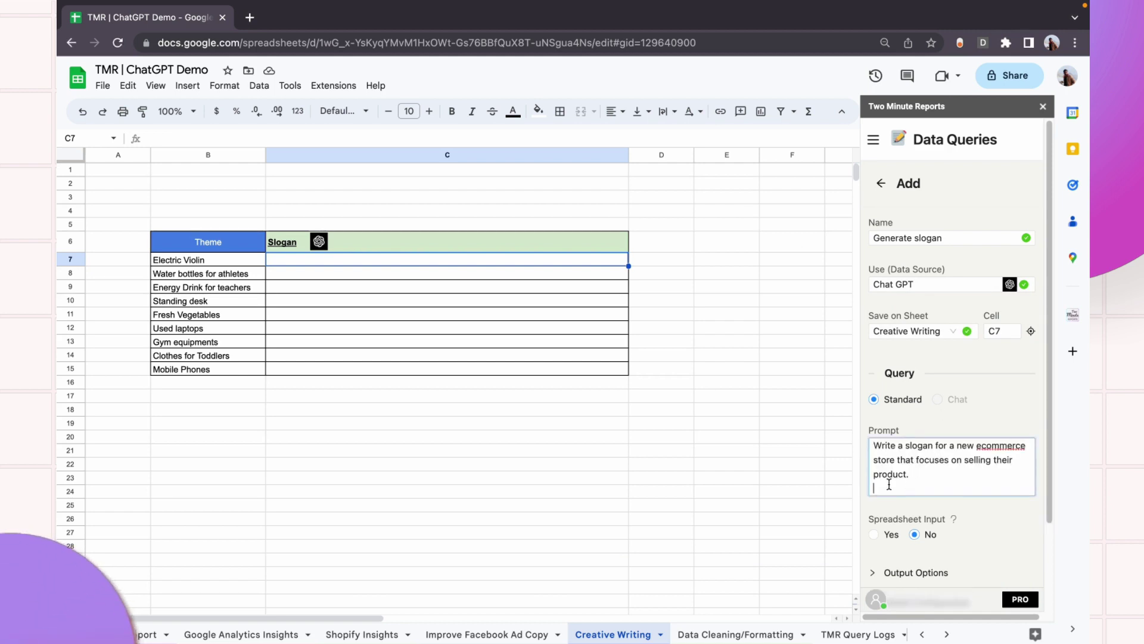
pyautogui.moveTo(935, 471); pyautogui.dragTo(874, 450)
pyautogui.click(898, 471)
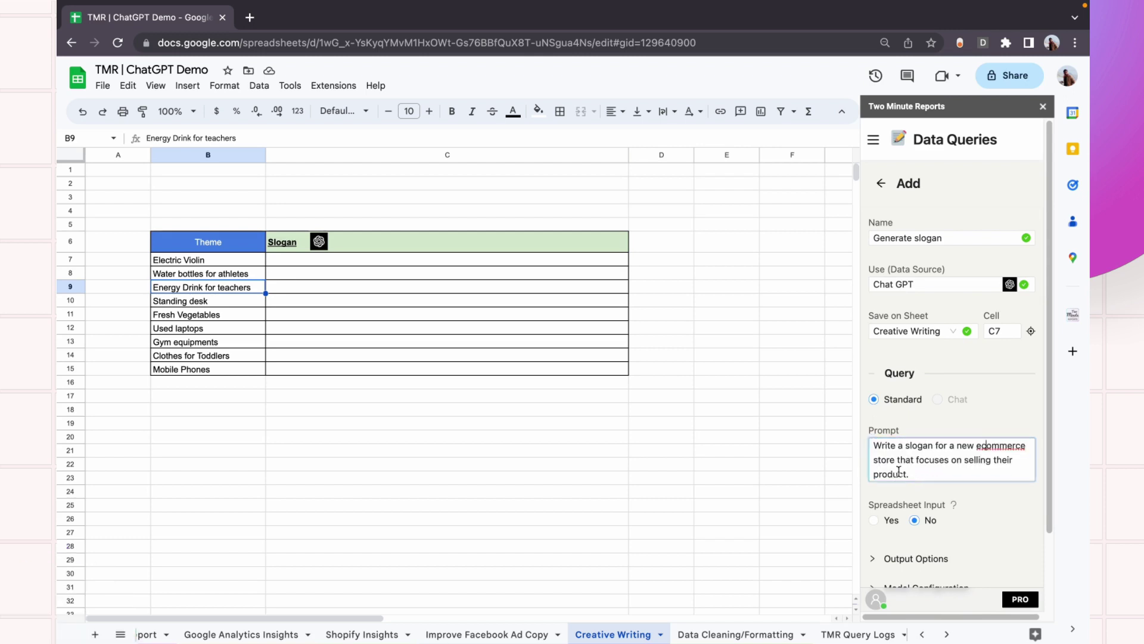
pyautogui.scroll(-2, 927, 463)
# Feed themes B7:B15 row wise into the query, run it, and save it
pyautogui.click(889, 464)
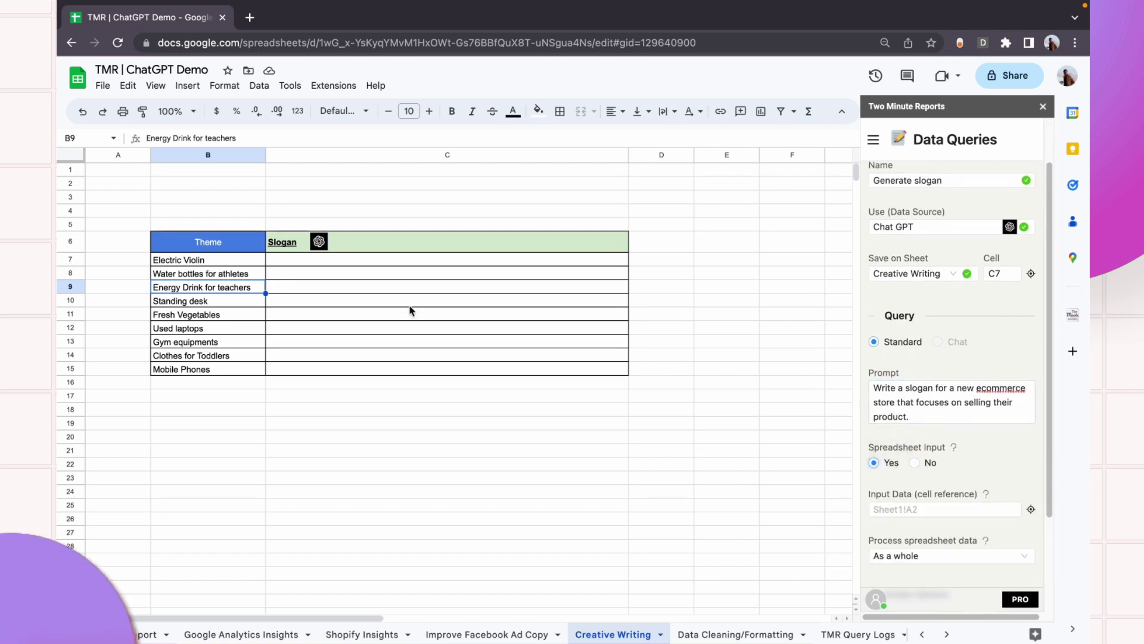
pyautogui.moveTo(231, 262); pyautogui.dragTo(238, 368)
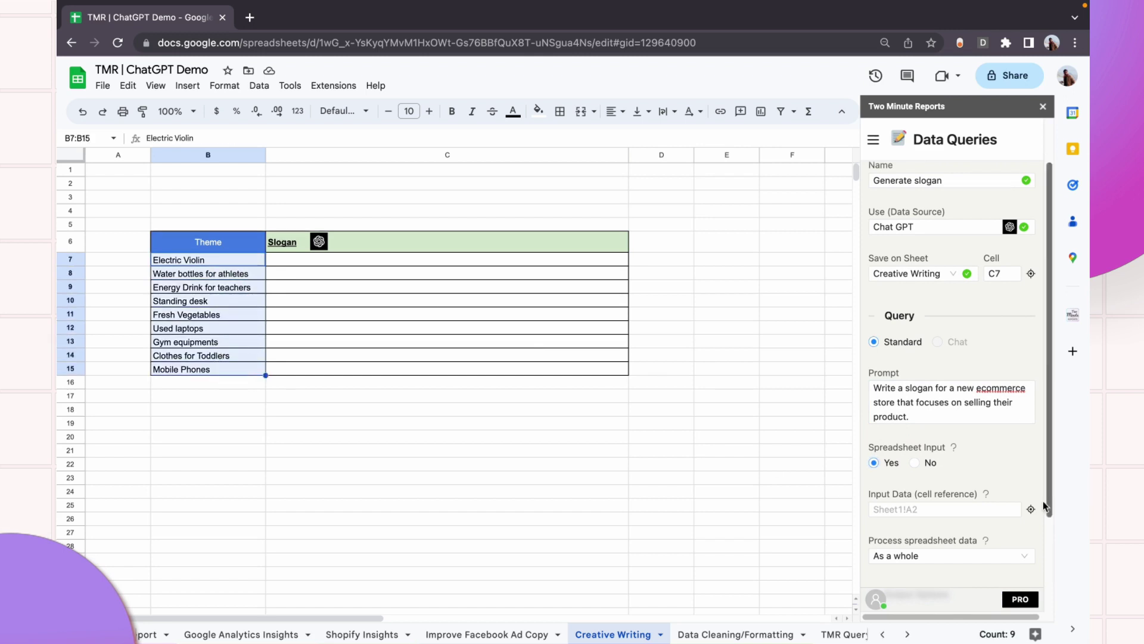
pyautogui.click(1031, 511)
pyautogui.scroll(-2, 1013, 495)
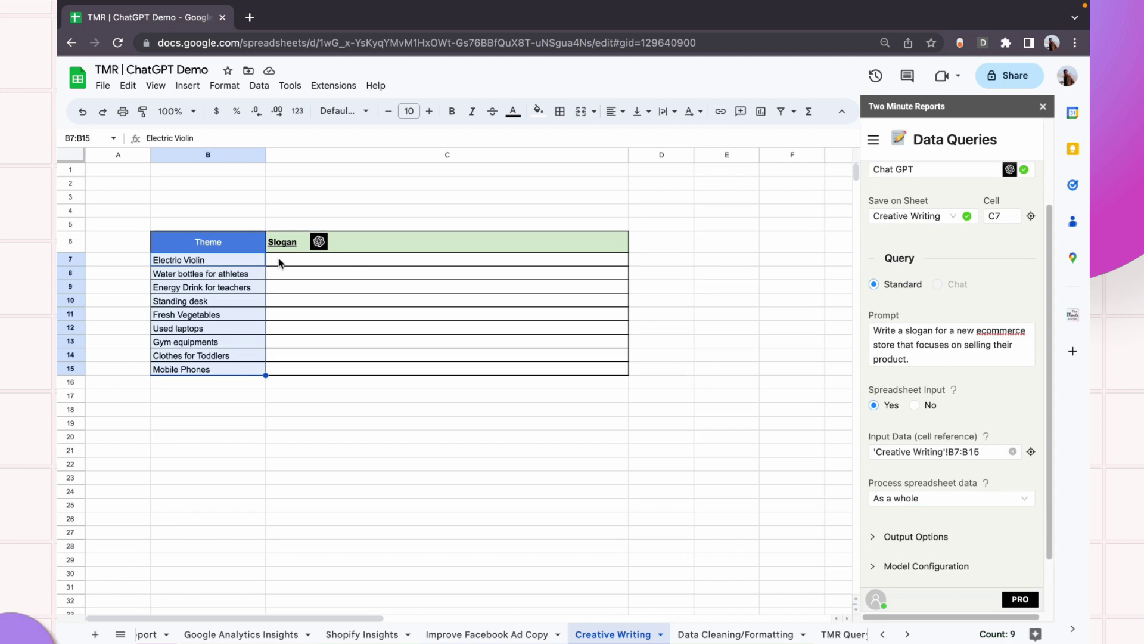
pyautogui.click(933, 502)
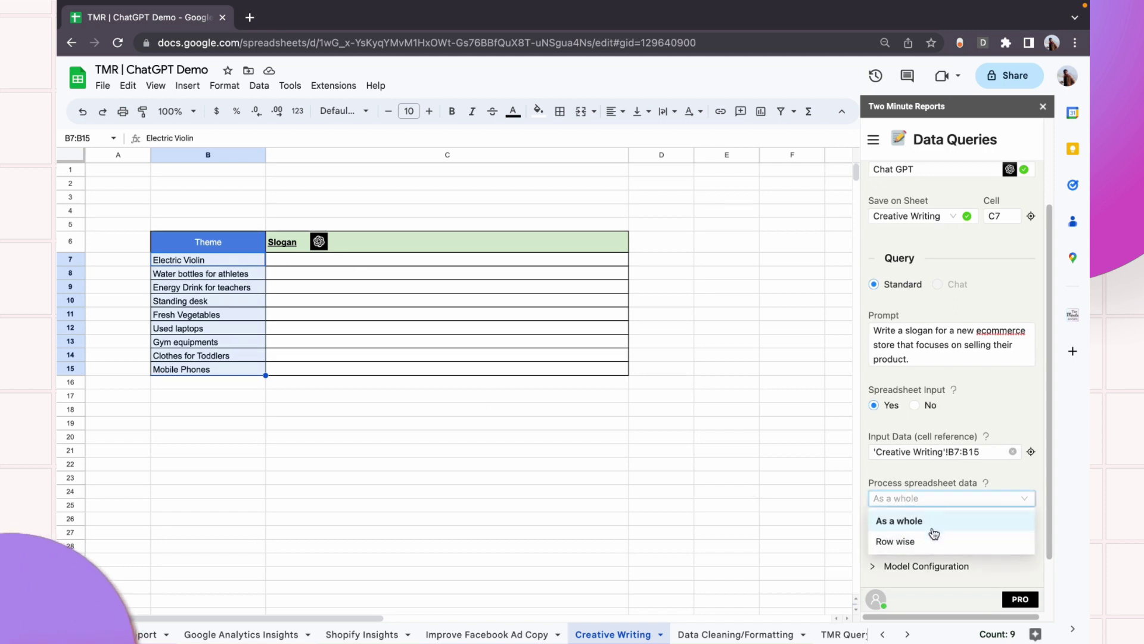
pyautogui.click(925, 547)
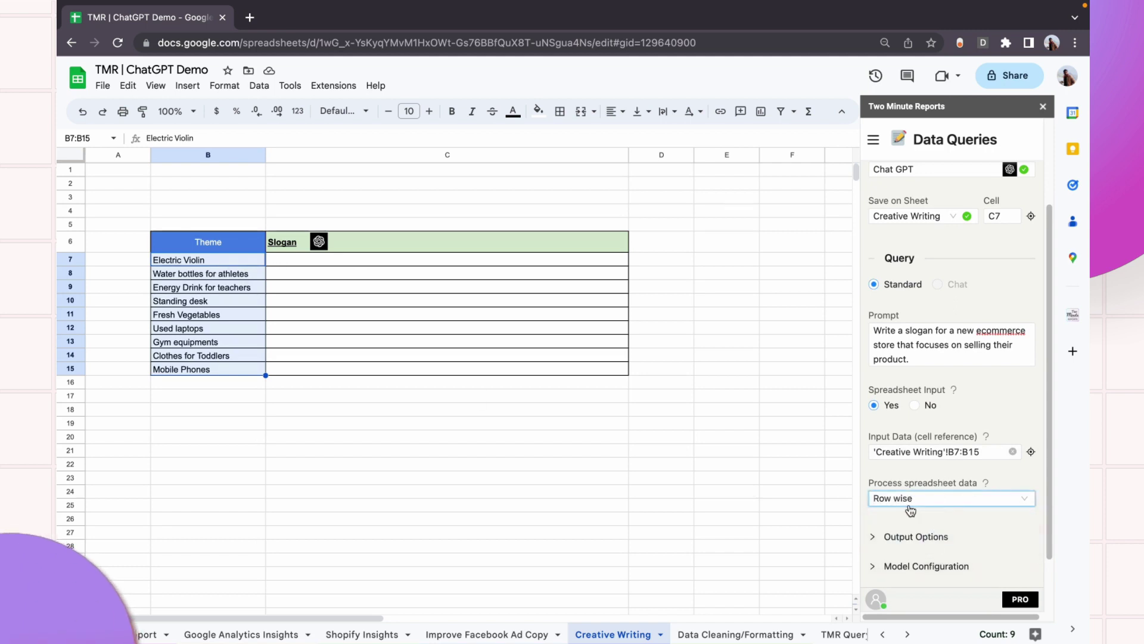
pyautogui.scroll(-2, 925, 512)
pyautogui.click(1019, 576)
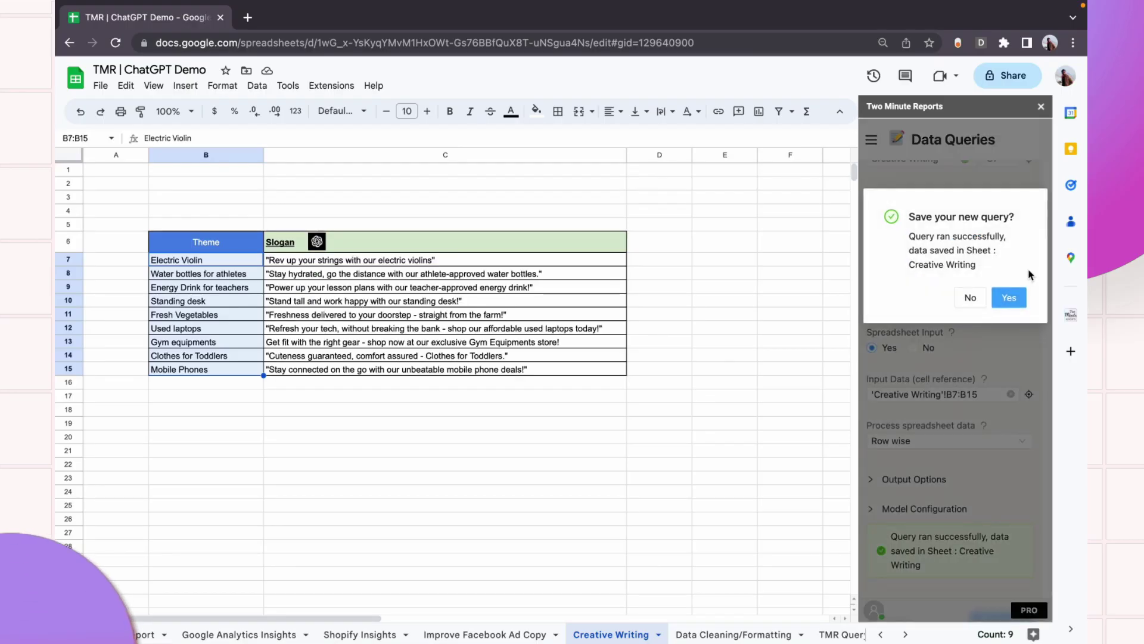
pyautogui.click(1009, 297)
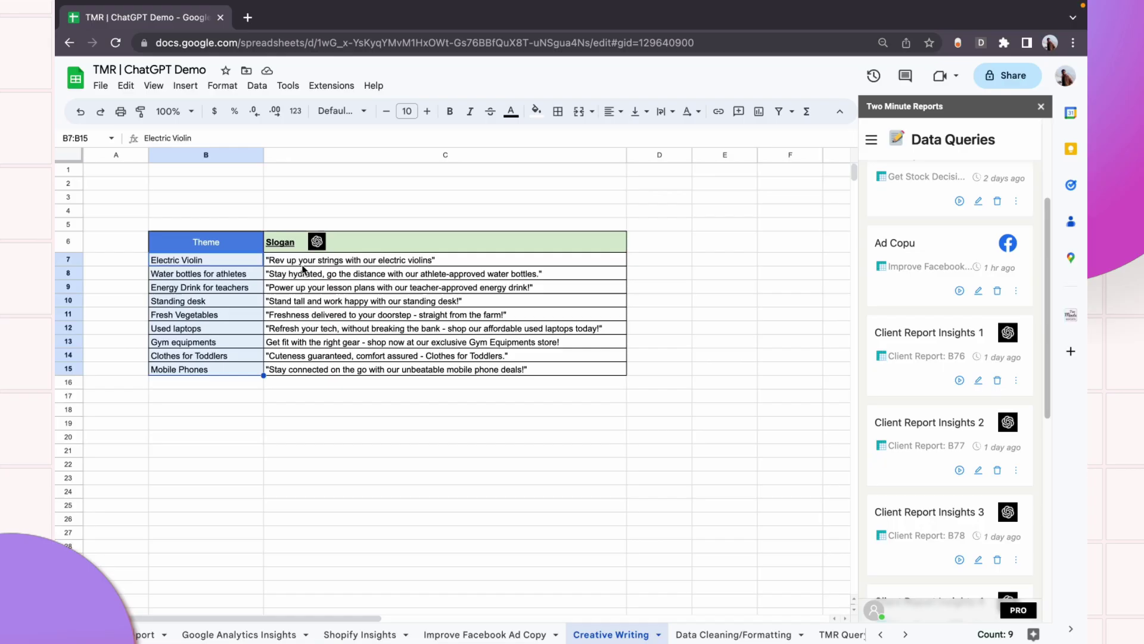
# Check the generated slogans in C7 and C9 against their themes in B7 and B9
pyautogui.click(306, 264)
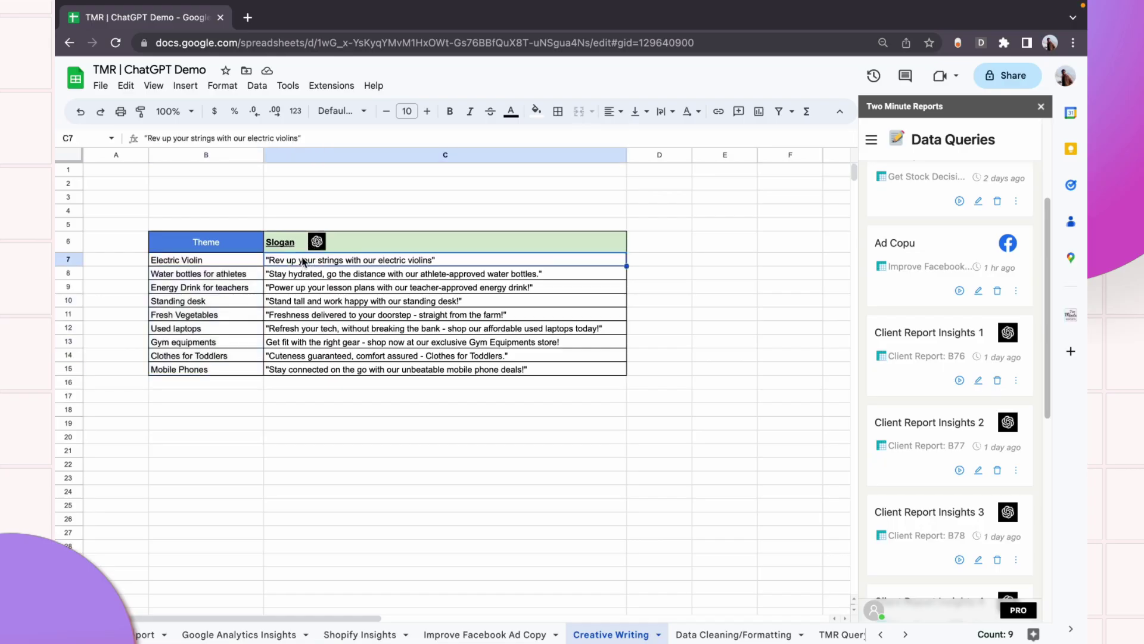
pyautogui.click(209, 264)
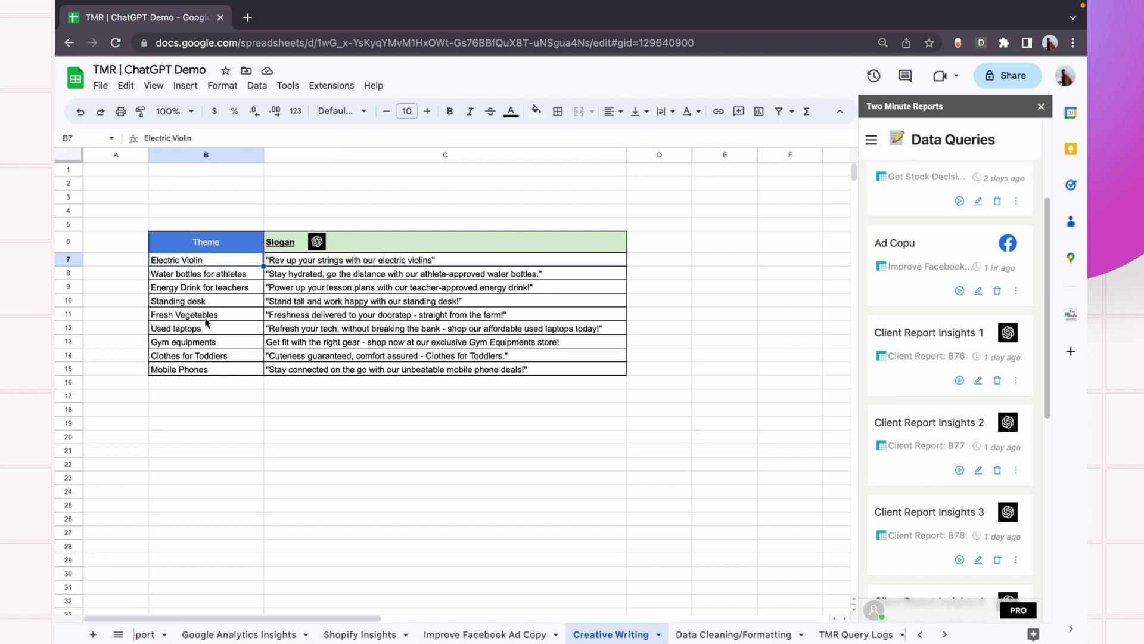
pyautogui.click(299, 264)
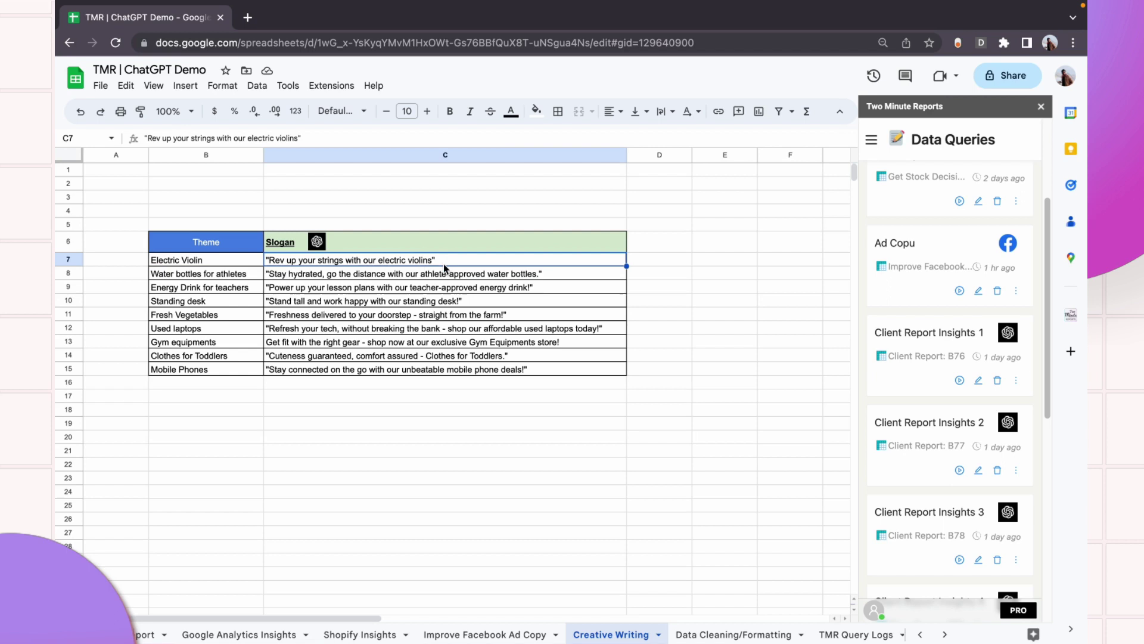
pyautogui.click(212, 290)
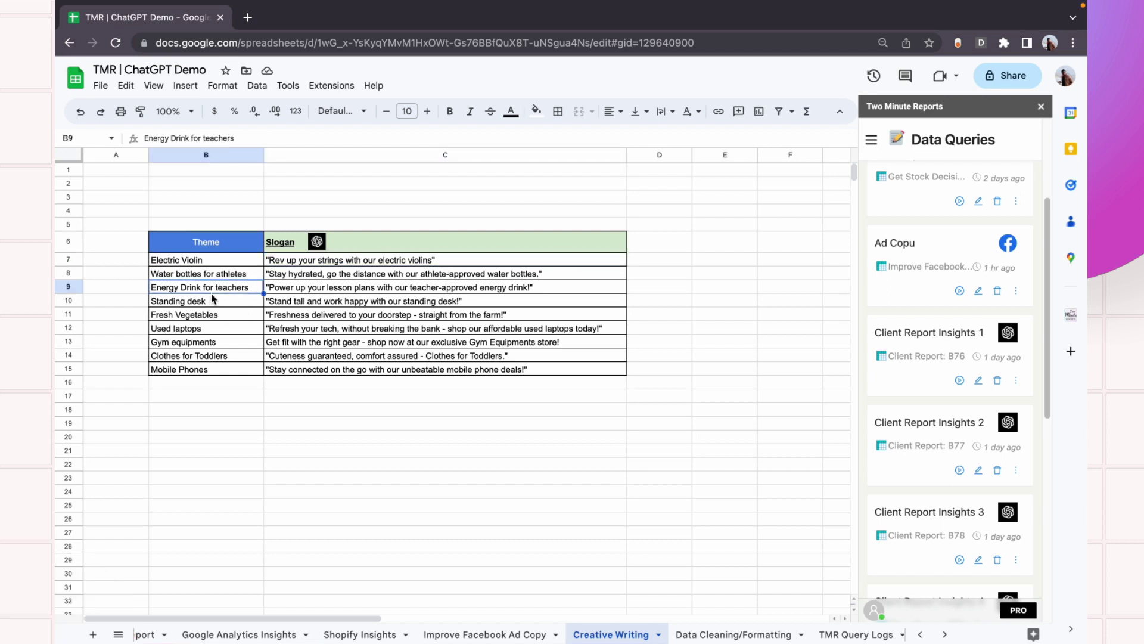
pyautogui.click(284, 291)
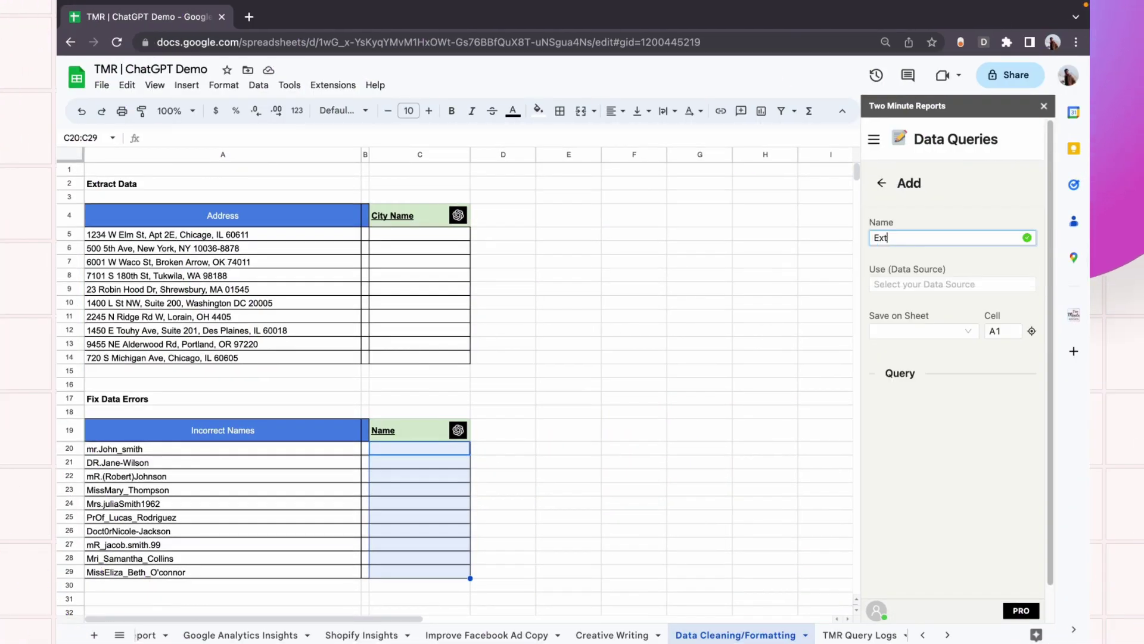
# Finish the query name, choose Chat GPT, and set C5 as the city output cell
pyautogui.write('ract A')
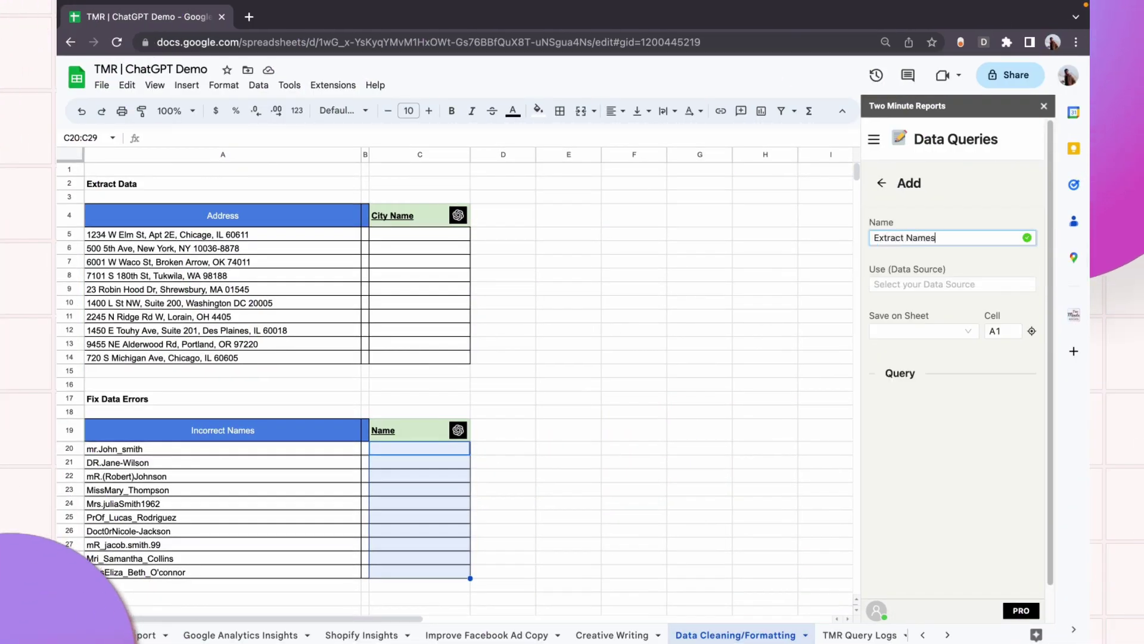
pyautogui.click(895, 285)
pyautogui.write('chat')
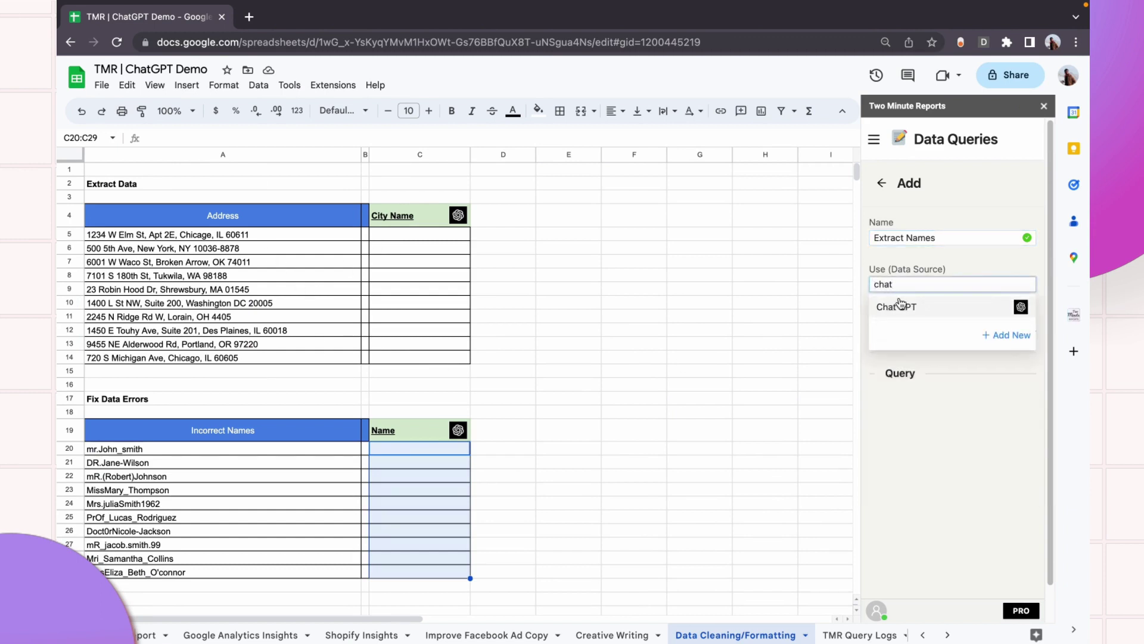
pyautogui.click(906, 309)
pyautogui.moveTo(315, 234); pyautogui.dragTo(308, 357)
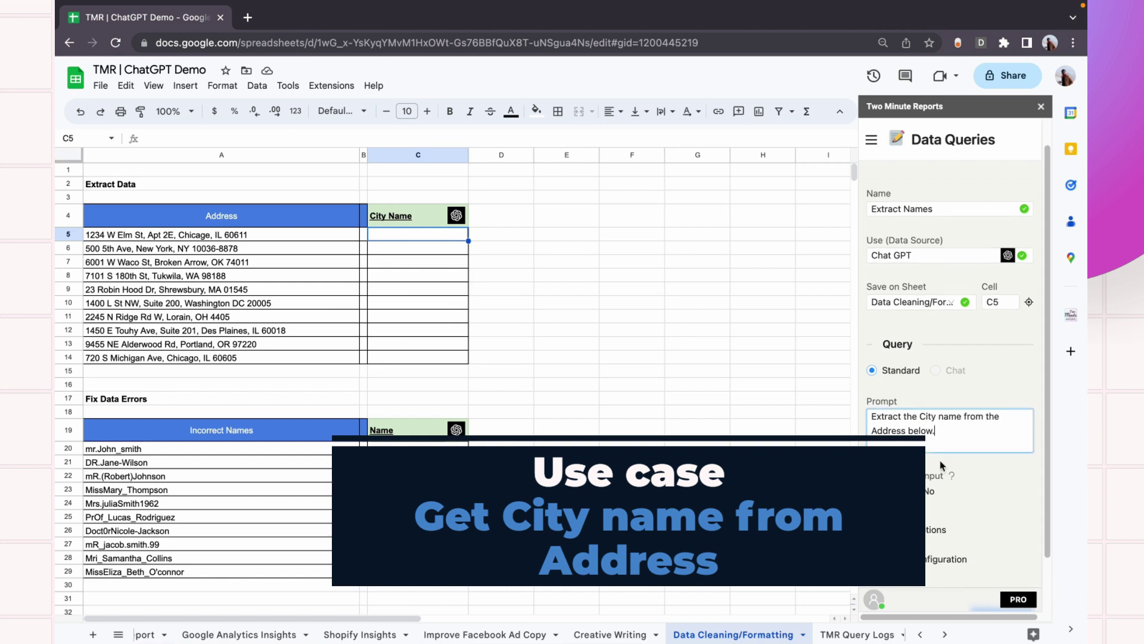
# Use the addresses A5:A14 as row-wise spreadsheet input
pyautogui.scroll(-2, 983, 417)
pyautogui.click(897, 433)
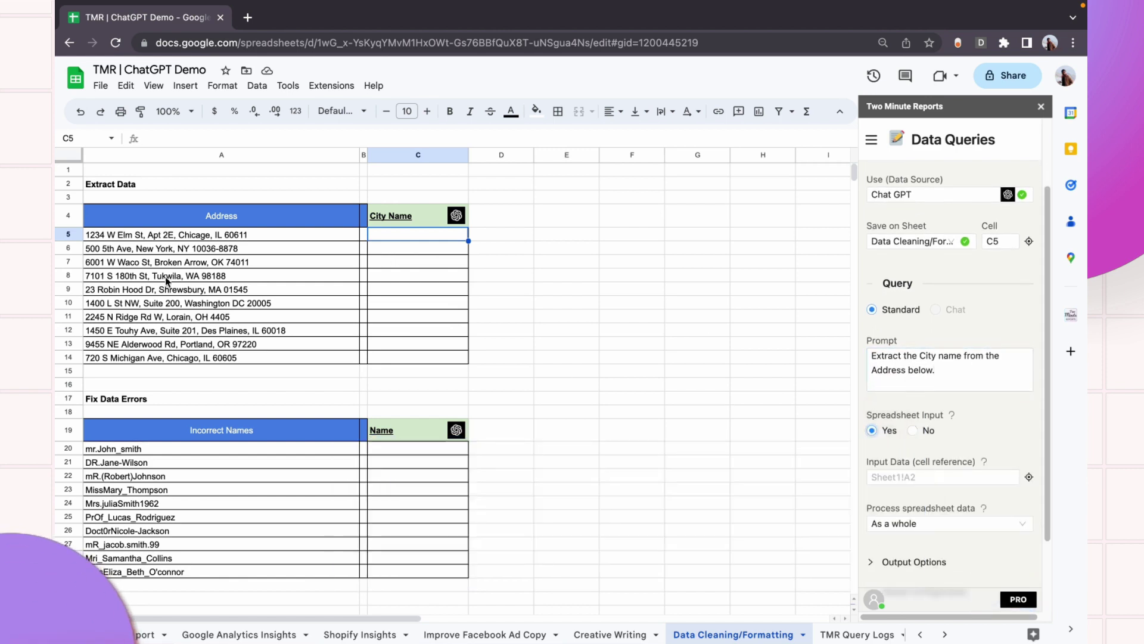
pyautogui.moveTo(171, 234); pyautogui.dragTo(174, 358)
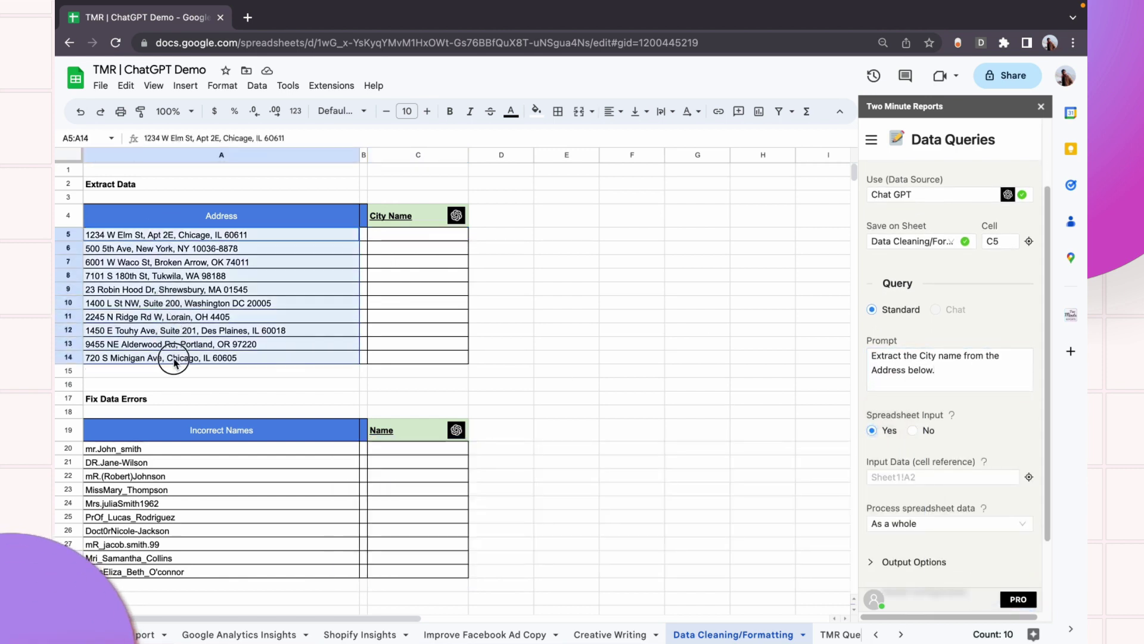
pyautogui.scroll(-2, 910, 451)
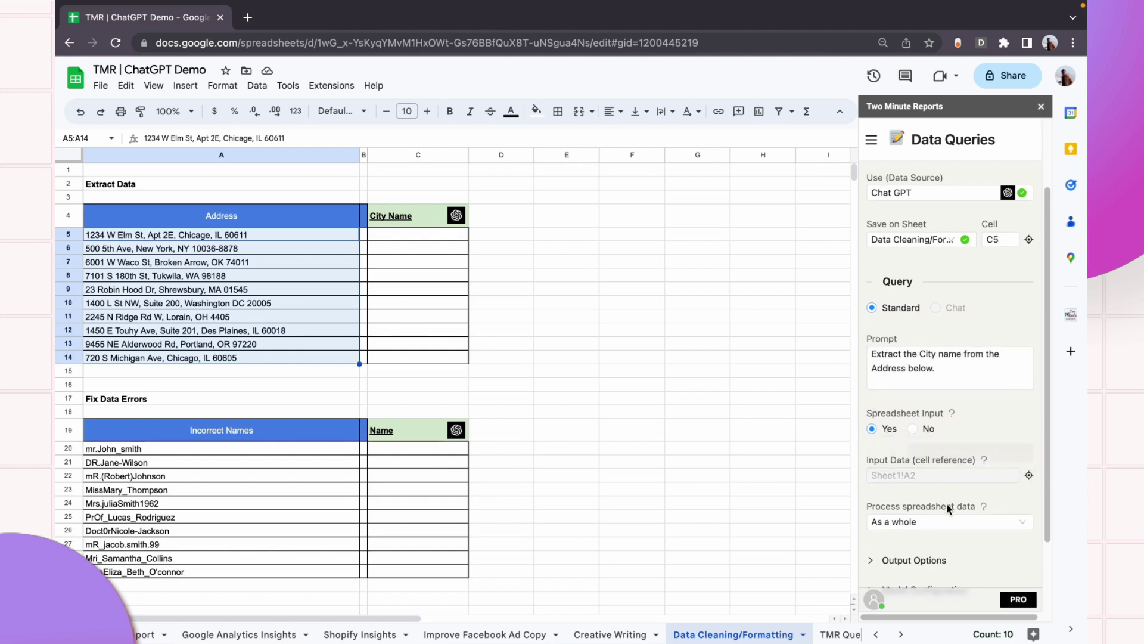
pyautogui.click(908, 430)
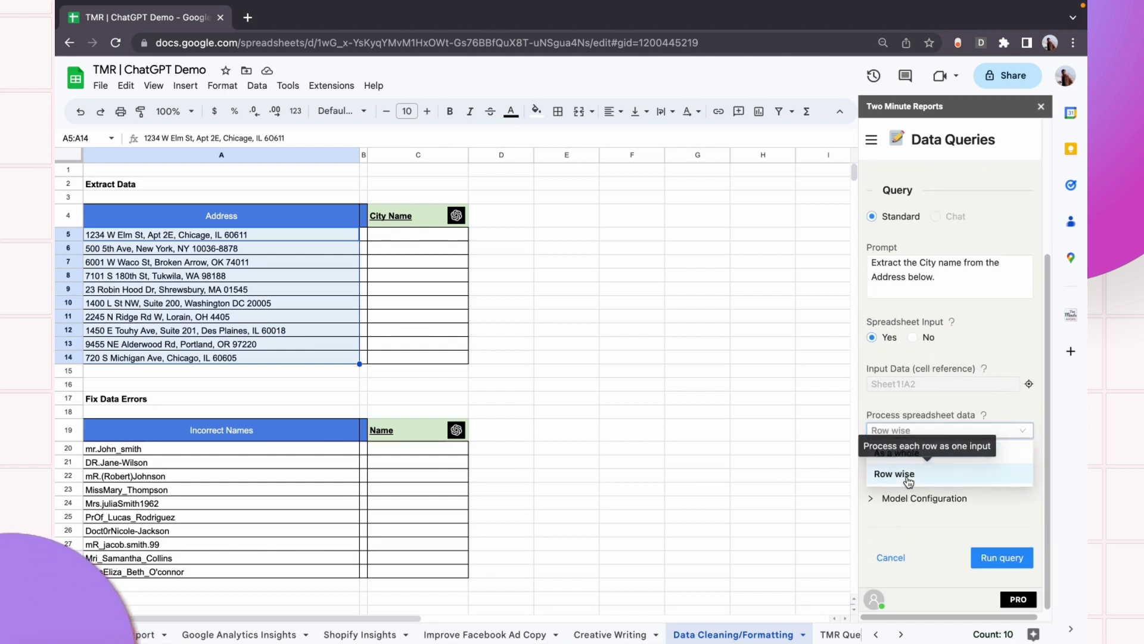
pyautogui.click(901, 470)
# Run the city-extraction query, save it, and dismiss the success notice
pyautogui.click(913, 267)
pyautogui.moveTo(901, 263); pyautogui.dragTo(961, 263)
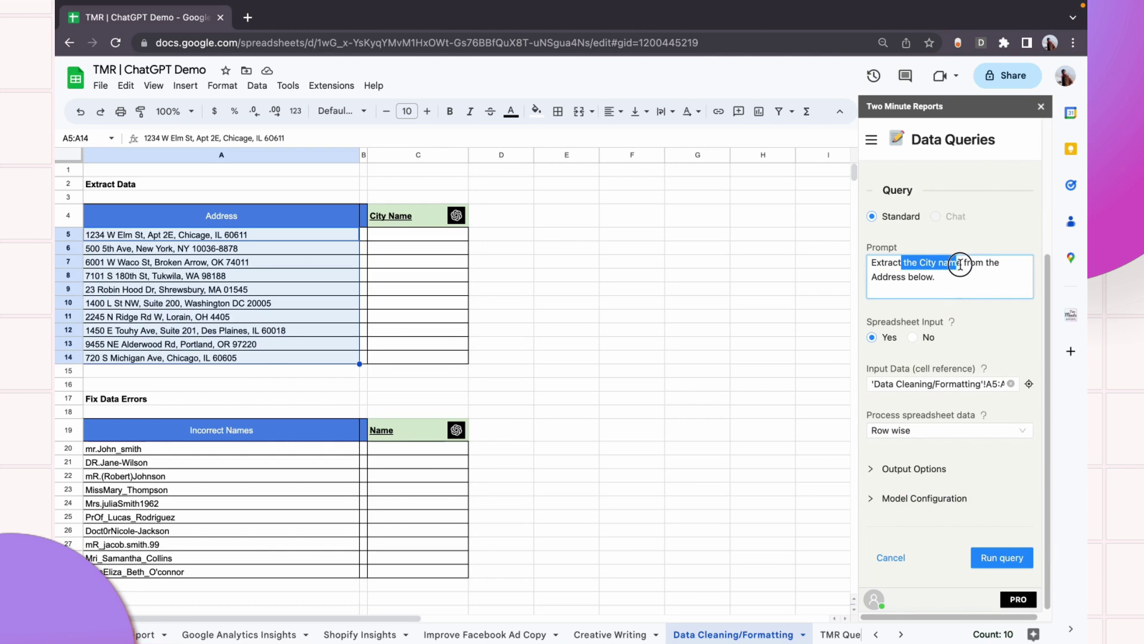
pyautogui.click(980, 560)
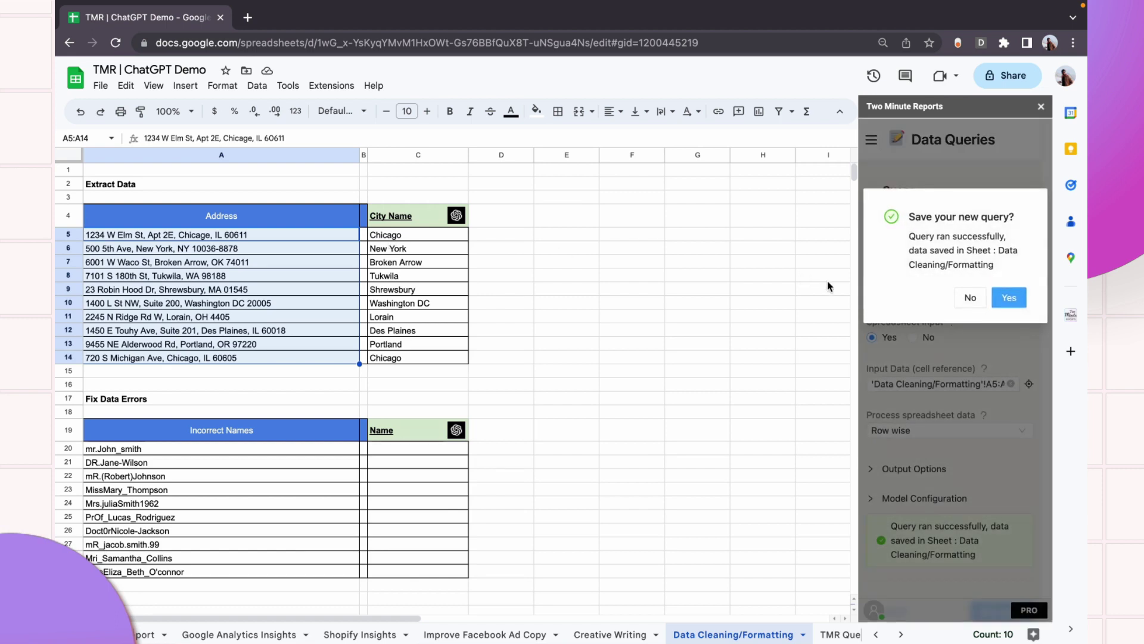
pyautogui.click(1006, 298)
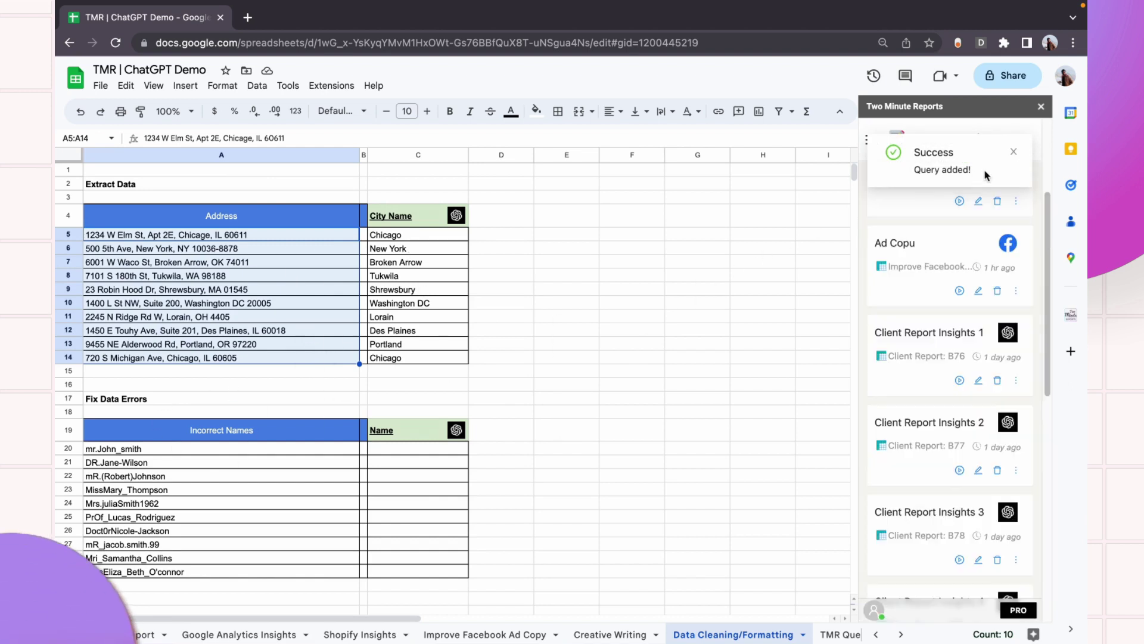
pyautogui.click(1016, 152)
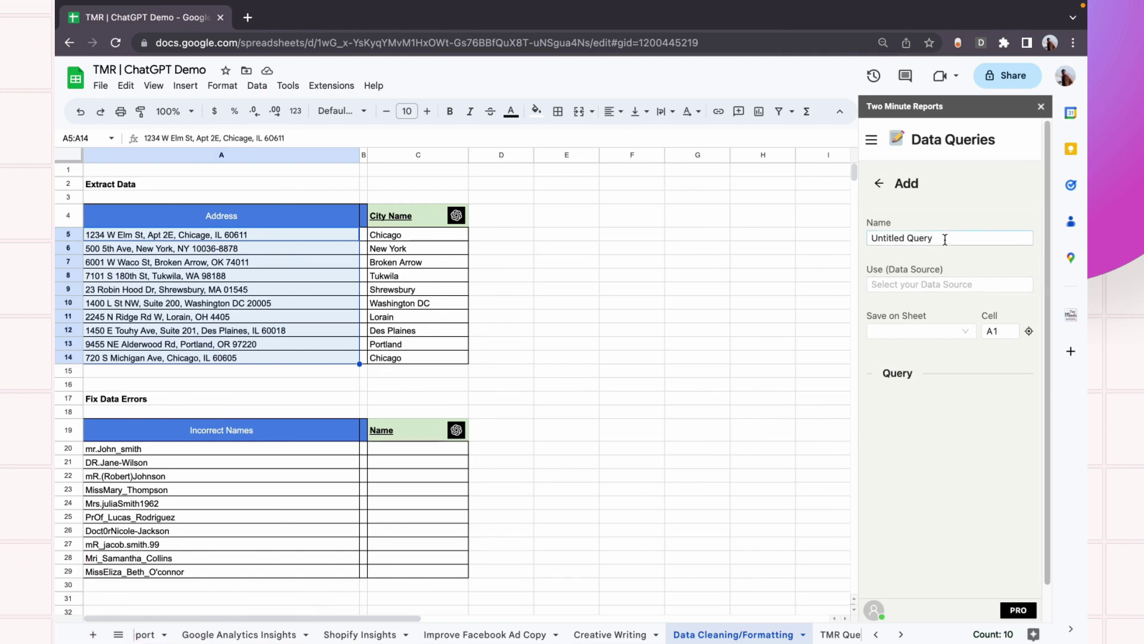
# Name the new query Clean Names, choose Chat GPT, and start output at C20
pyautogui.moveTo(933, 238); pyautogui.dragTo(862, 247)
pyautogui.write('Clean Names')
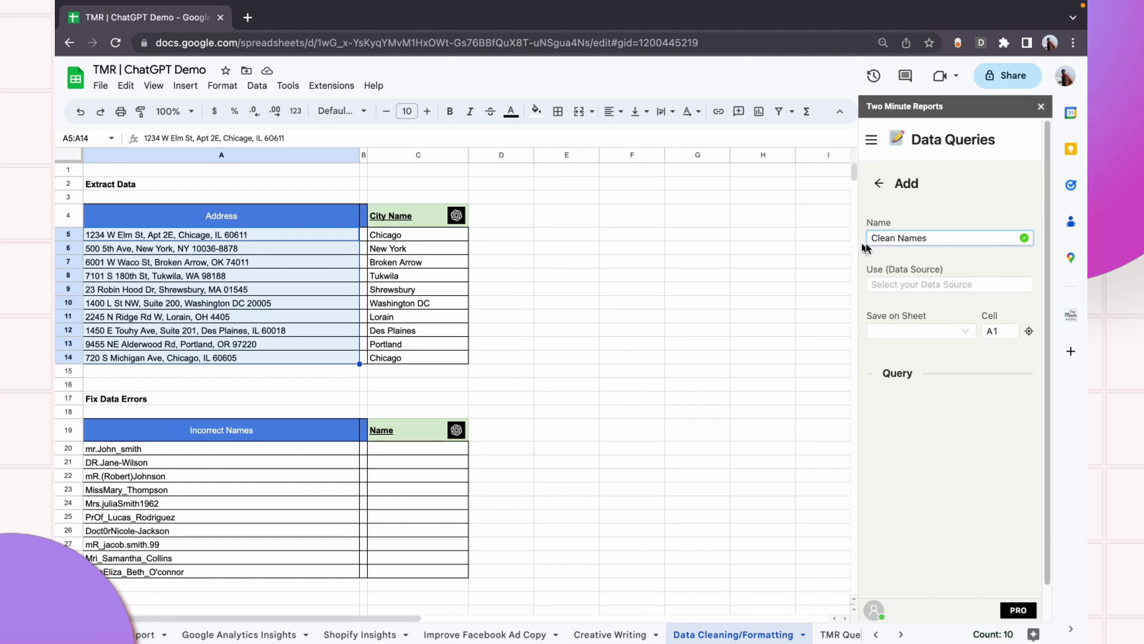
pyautogui.click(880, 284)
pyautogui.write('chat')
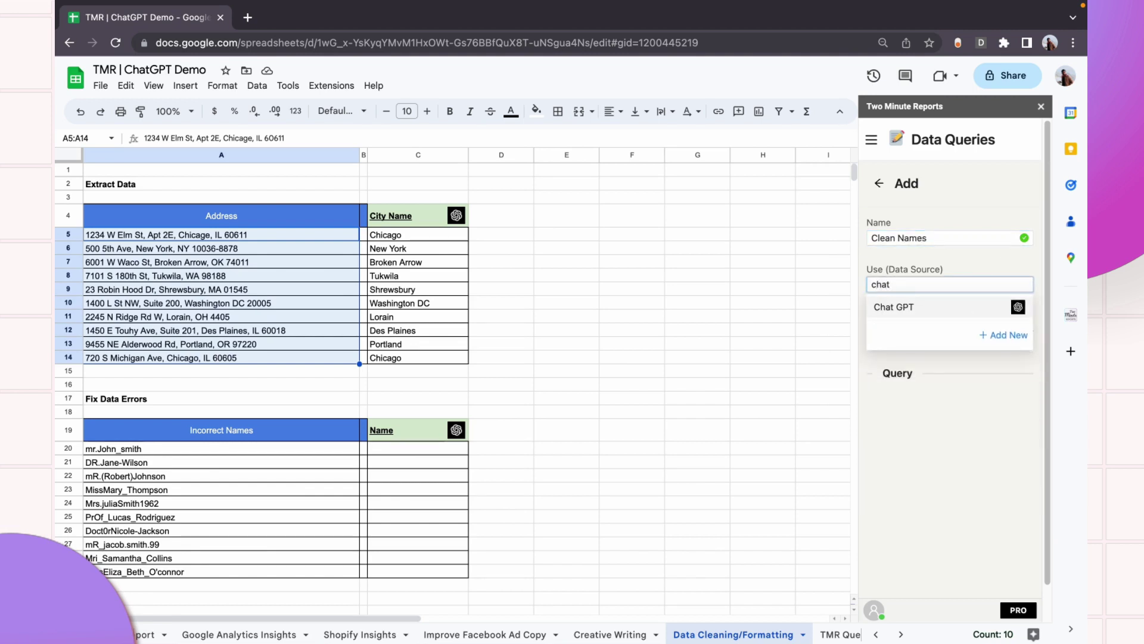
pyautogui.click(889, 306)
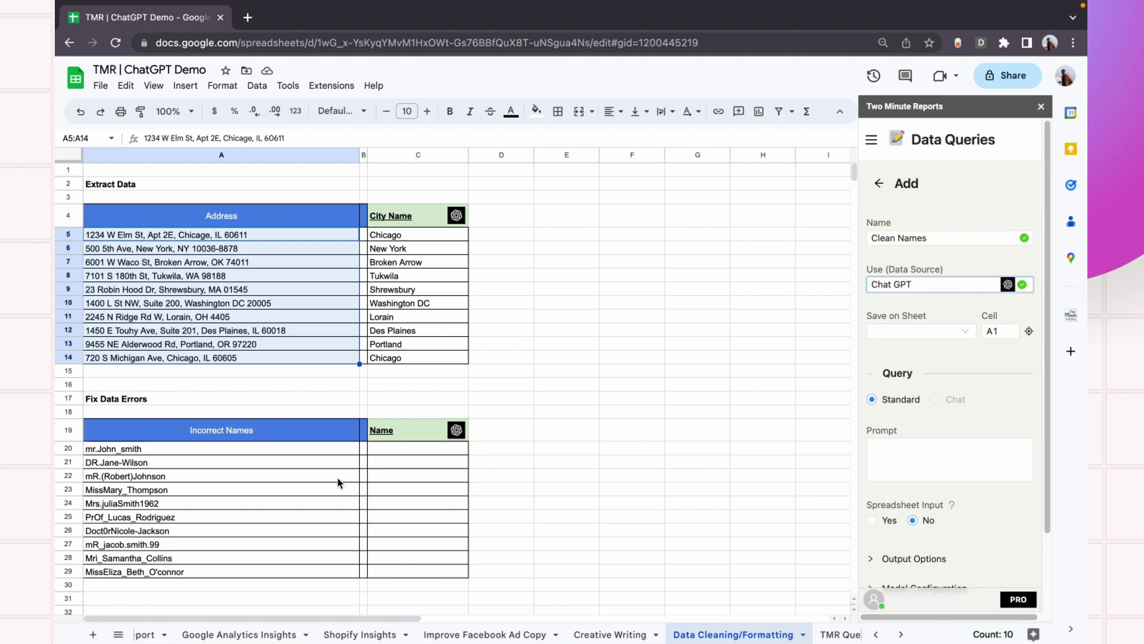
pyautogui.click(400, 451)
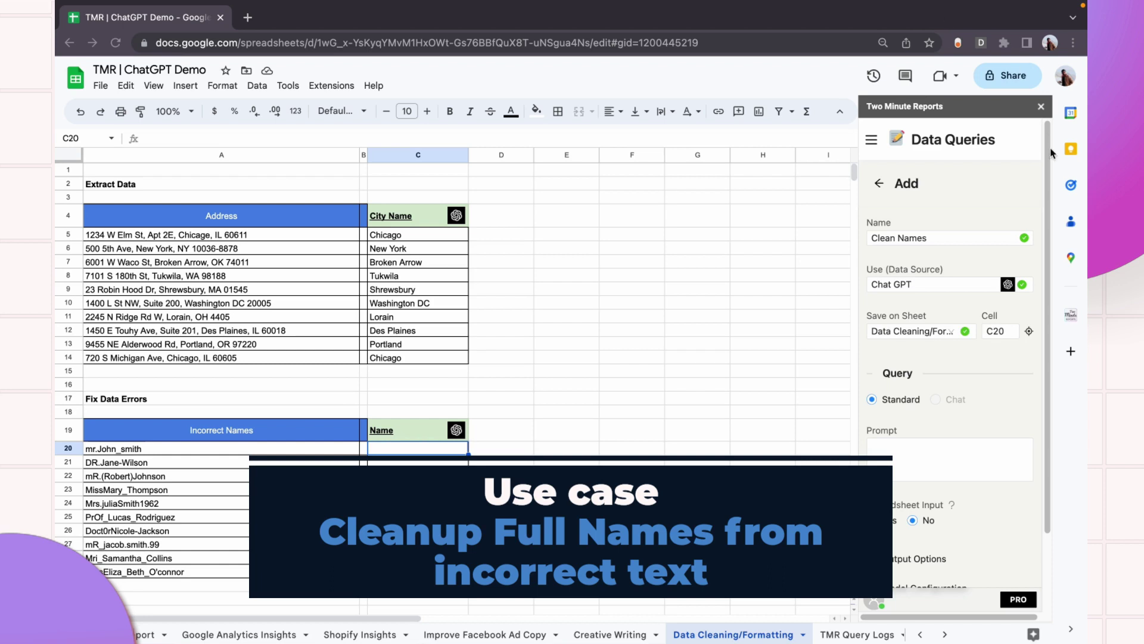
# Paste the name-cleaning prompt with its formatting instruction
pyautogui.click(935, 446)
pyautogui.write('You are given a list of full names. Properly format the names. Remove unwanted characters from the name.')
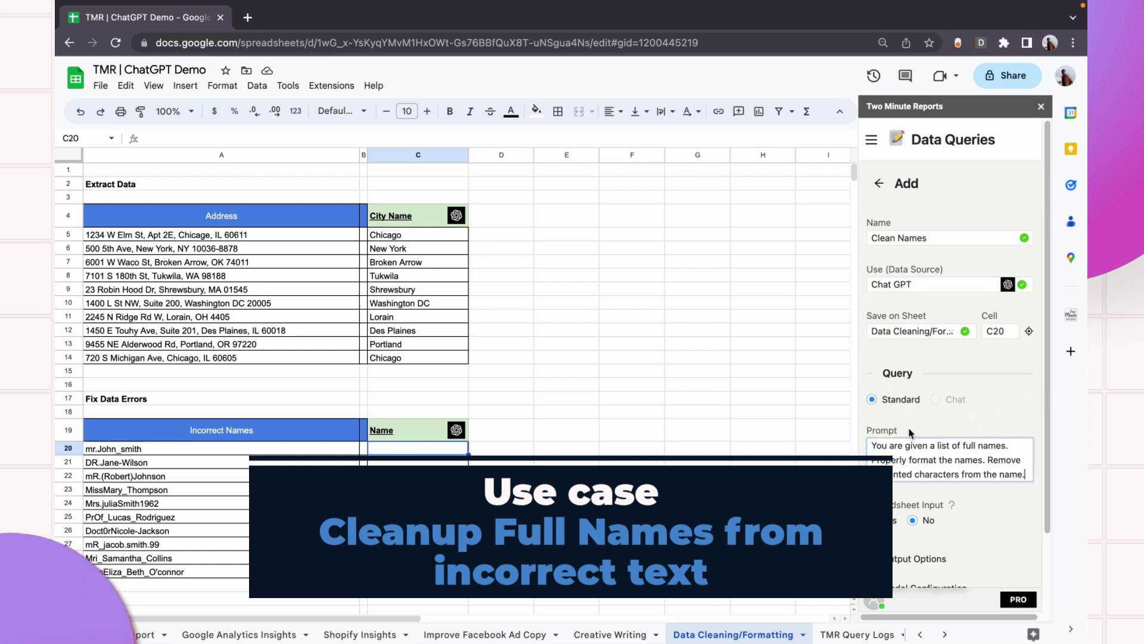
pyautogui.scroll(-2, 936, 404)
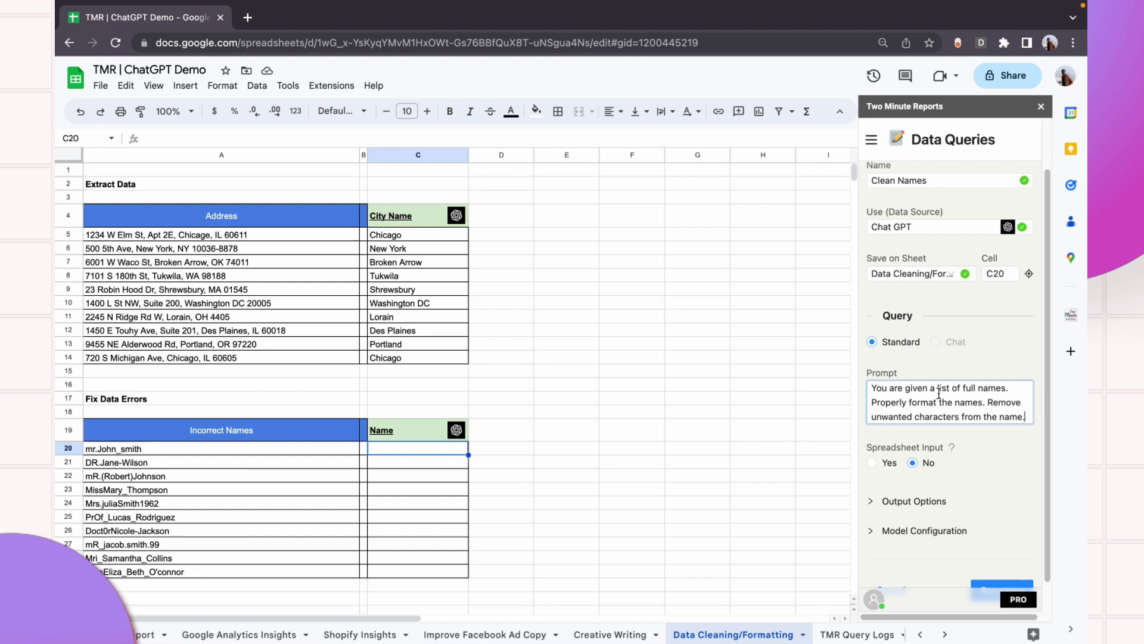
pyautogui.moveTo(939, 392); pyautogui.dragTo(1017, 379)
pyautogui.moveTo(900, 403); pyautogui.dragTo(864, 382)
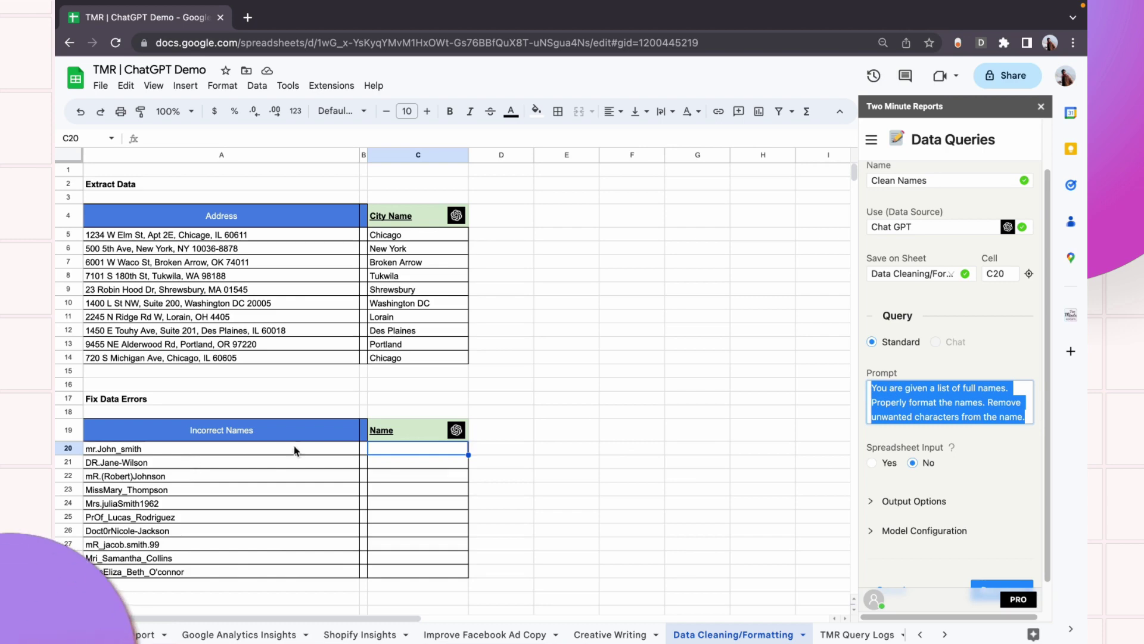
# Feed the incorrect names A20:A29 row wise into the query and run it
pyautogui.click(871, 463)
pyautogui.scroll(-2, 953, 453)
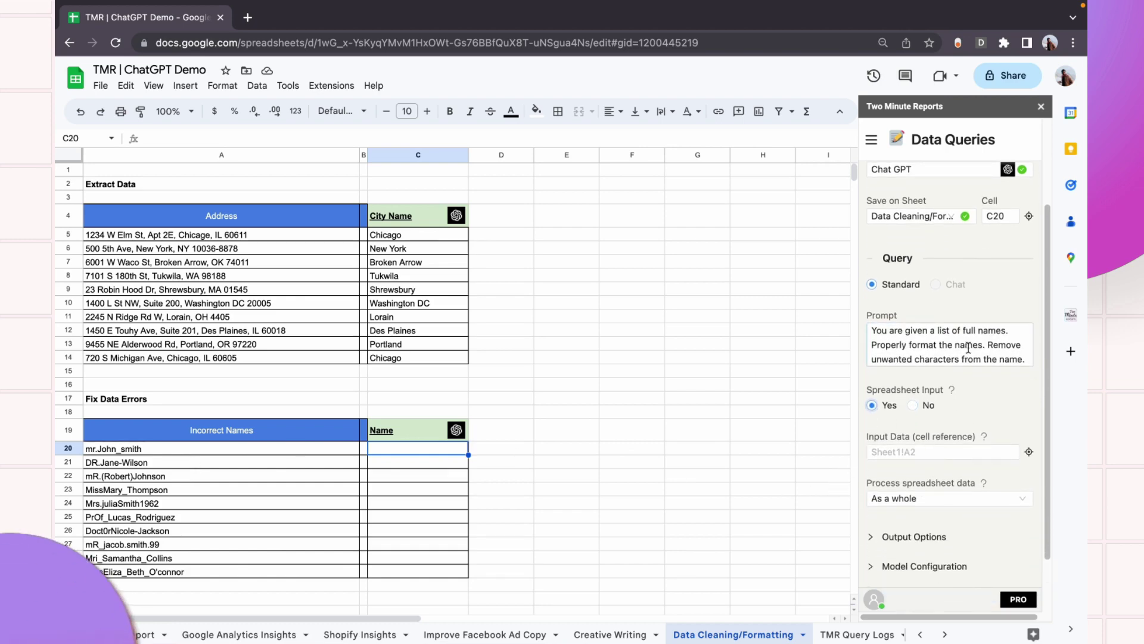
pyautogui.moveTo(164, 449); pyautogui.dragTo(168, 572)
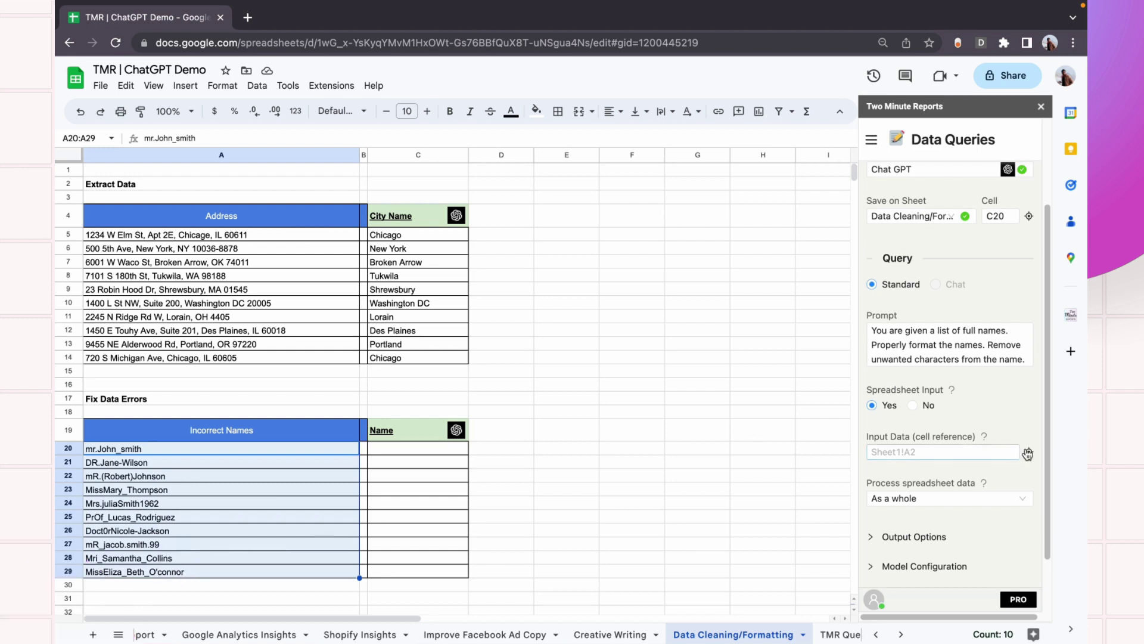
pyautogui.click(942, 500)
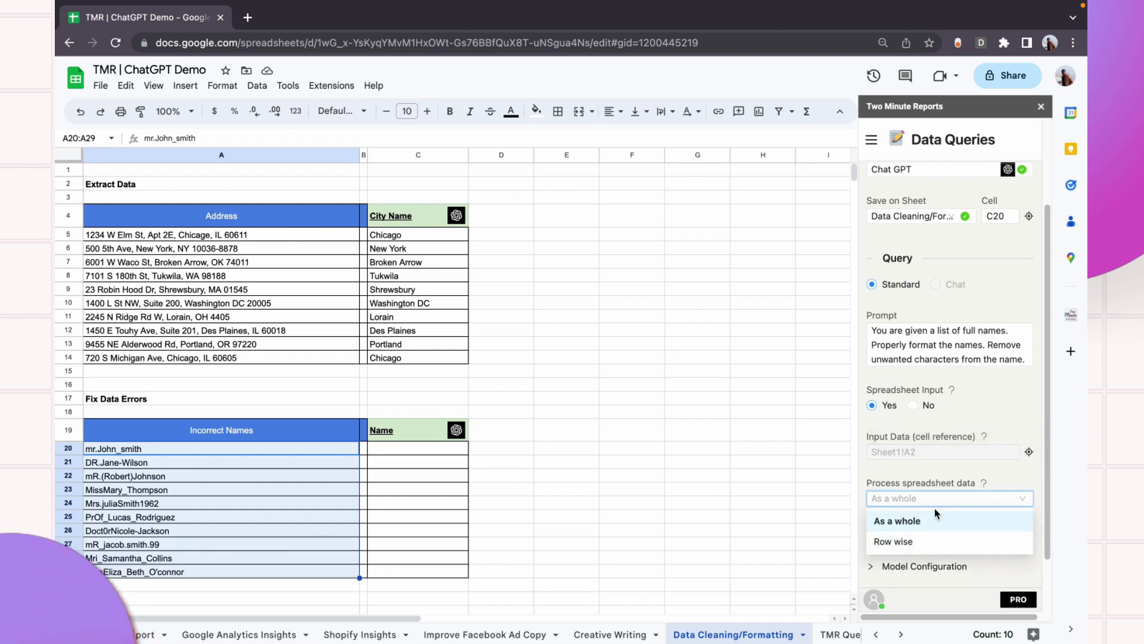
pyautogui.click(928, 543)
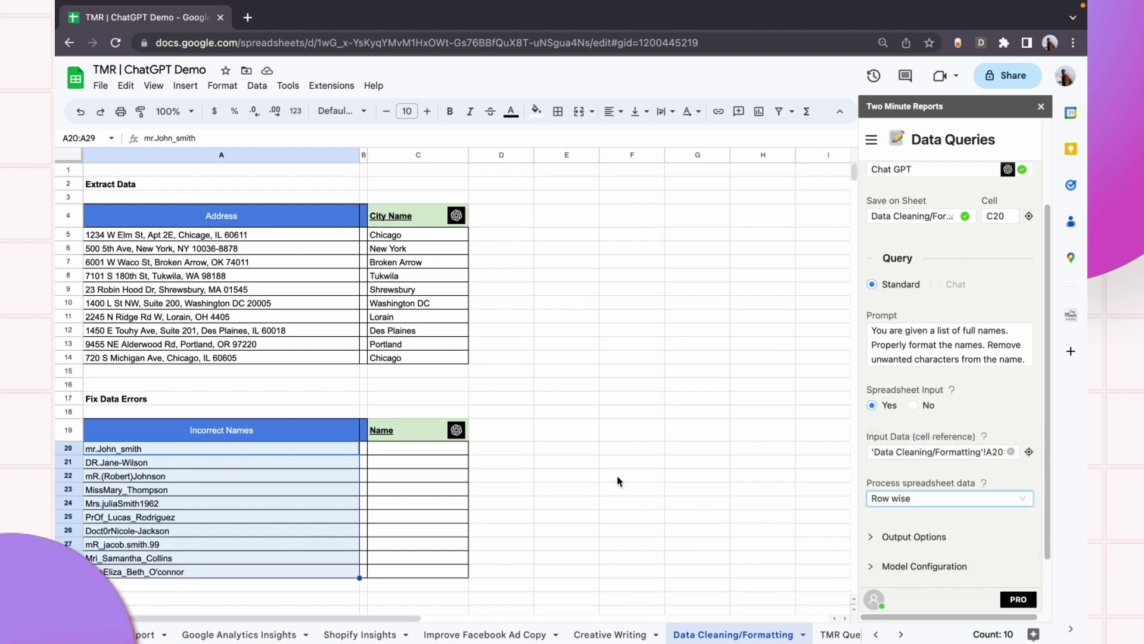
pyautogui.click(439, 450)
pyautogui.scroll(-2, 973, 325)
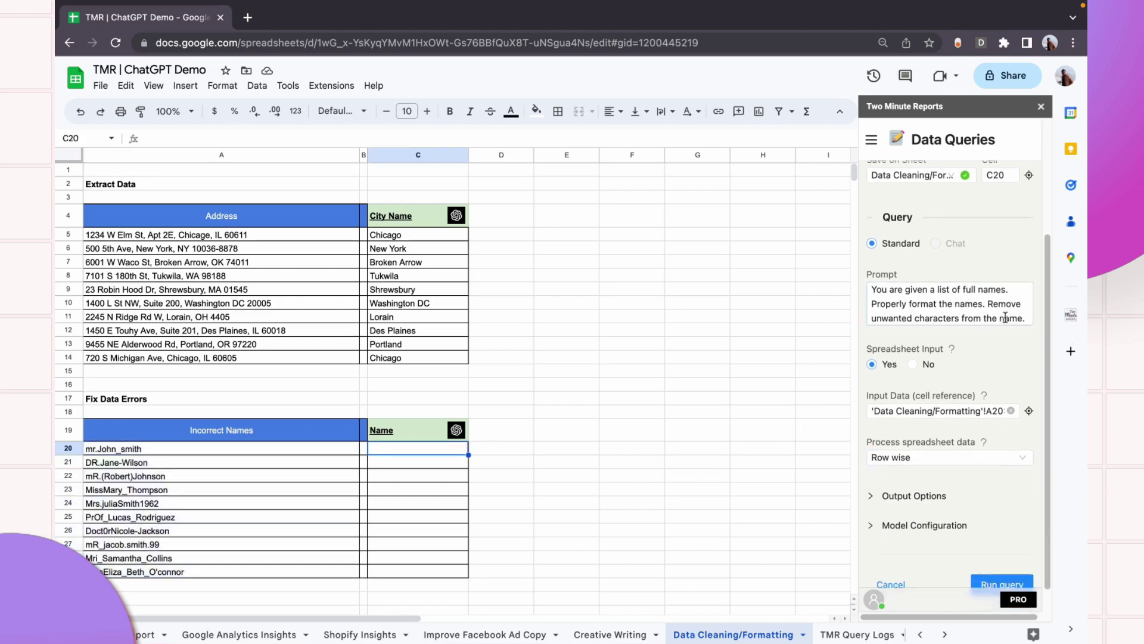
pyautogui.click(1001, 560)
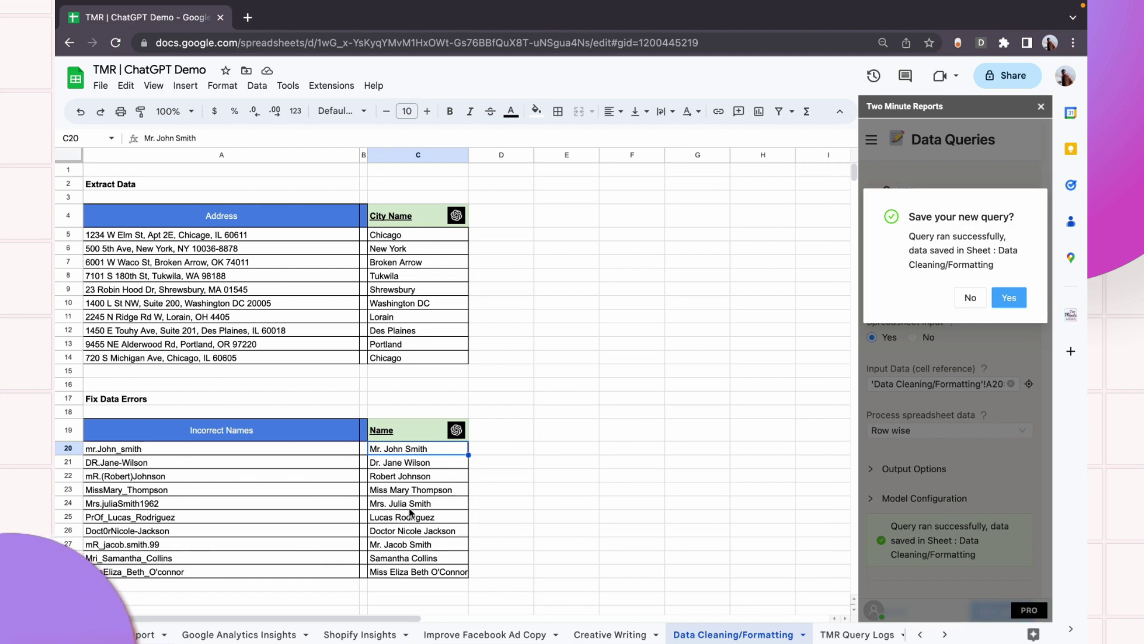
# Skip saving, append 'Don't add salutations in the output.' to the prompt, and rerun
pyautogui.click(970, 296)
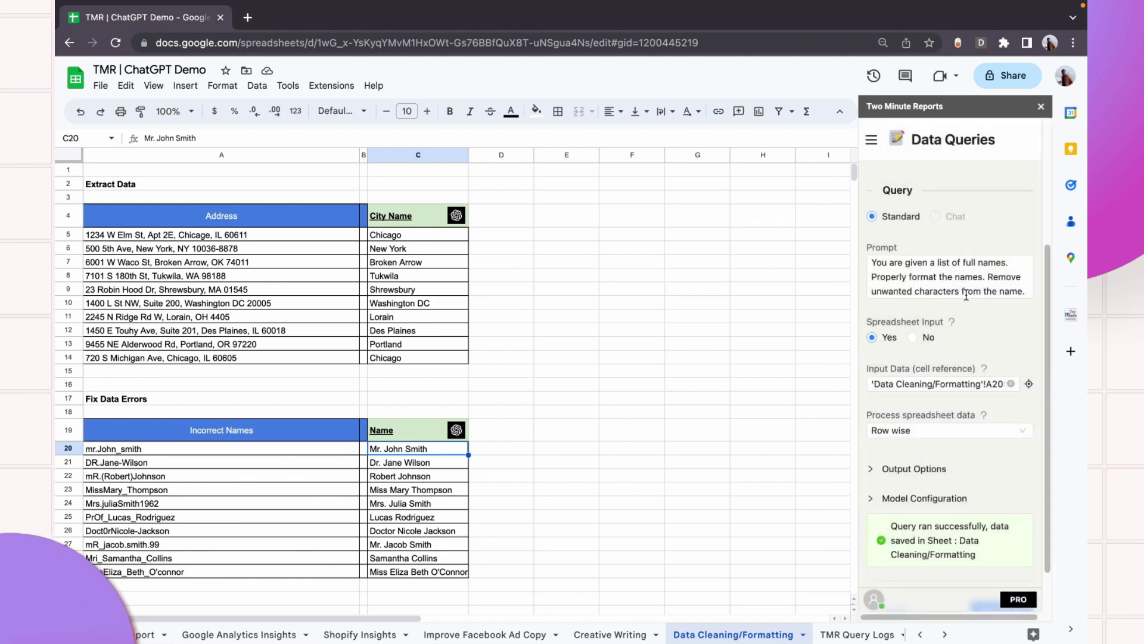
pyautogui.write('Don')
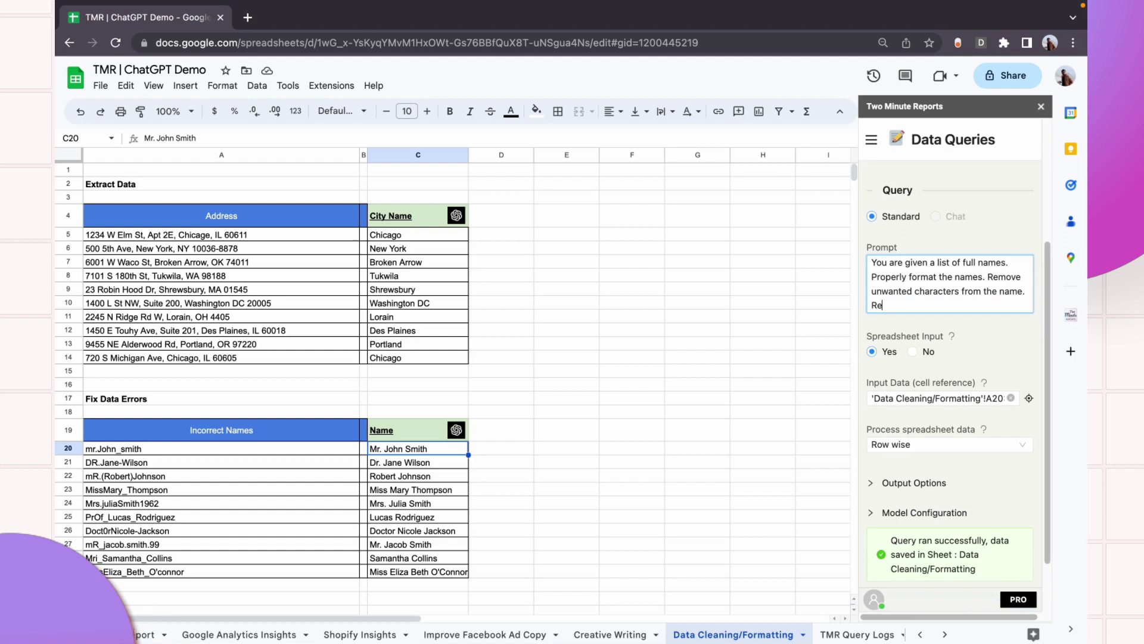
pyautogui.write('t a')
pyautogui.press('BackSpace')
pyautogui.press('BackSpace')
pyautogui.press('BackSpace')
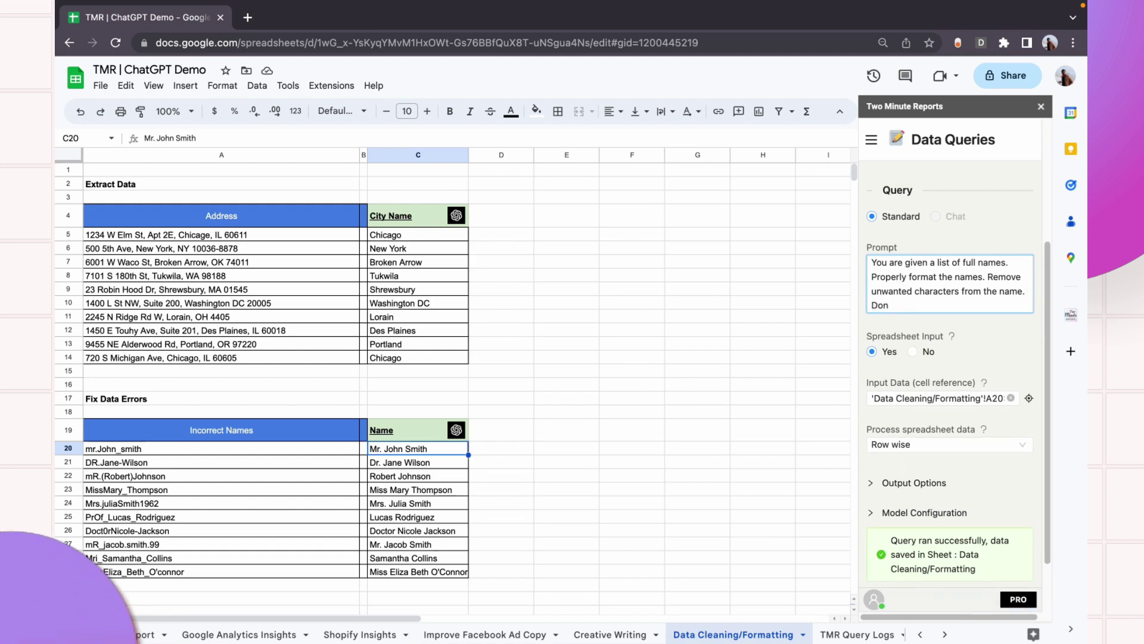
pyautogui.write("'t add salutations")
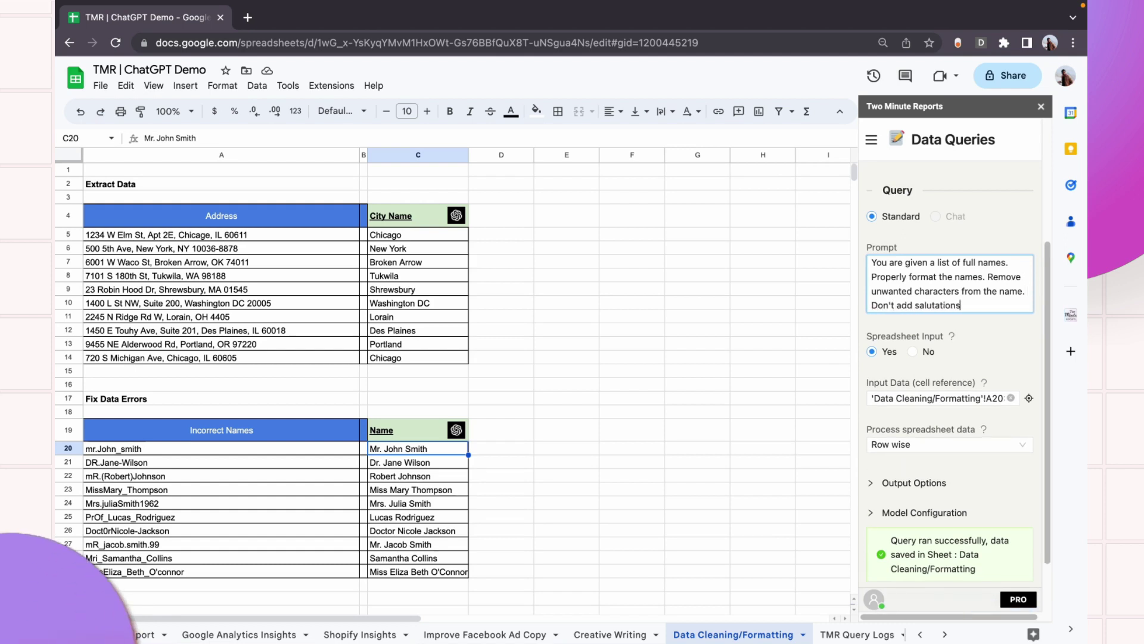
pyautogui.write(' in the output.')
pyautogui.scroll(-1, 954, 417)
pyautogui.click(1002, 557)
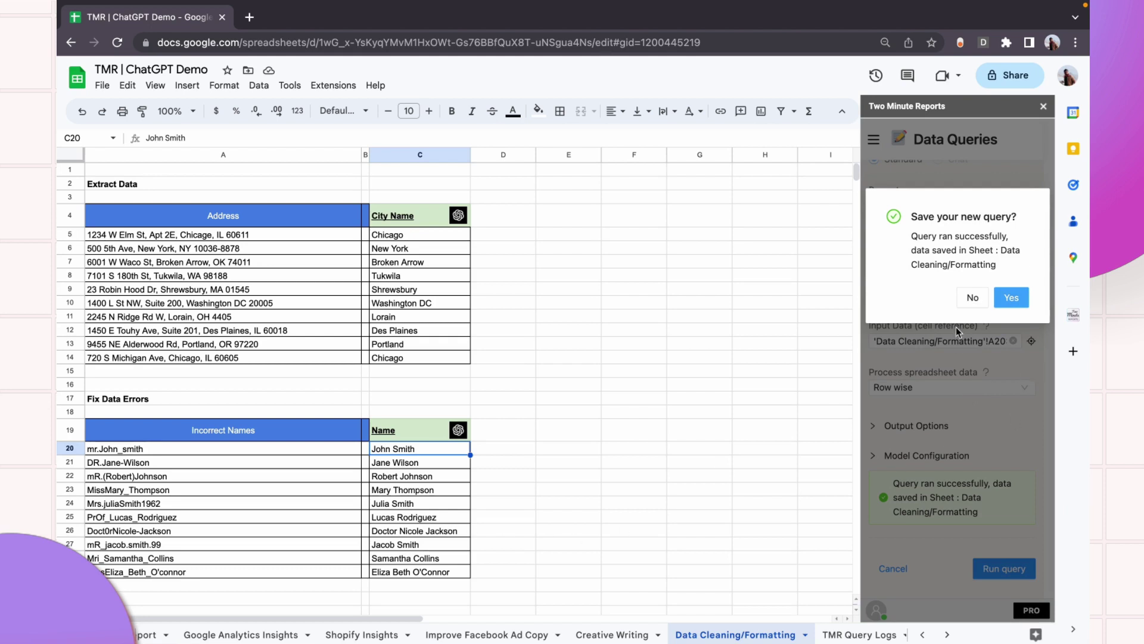
# Confirm saving the Clean Names query so it is added to the Data Queries list
pyautogui.click(1011, 297)
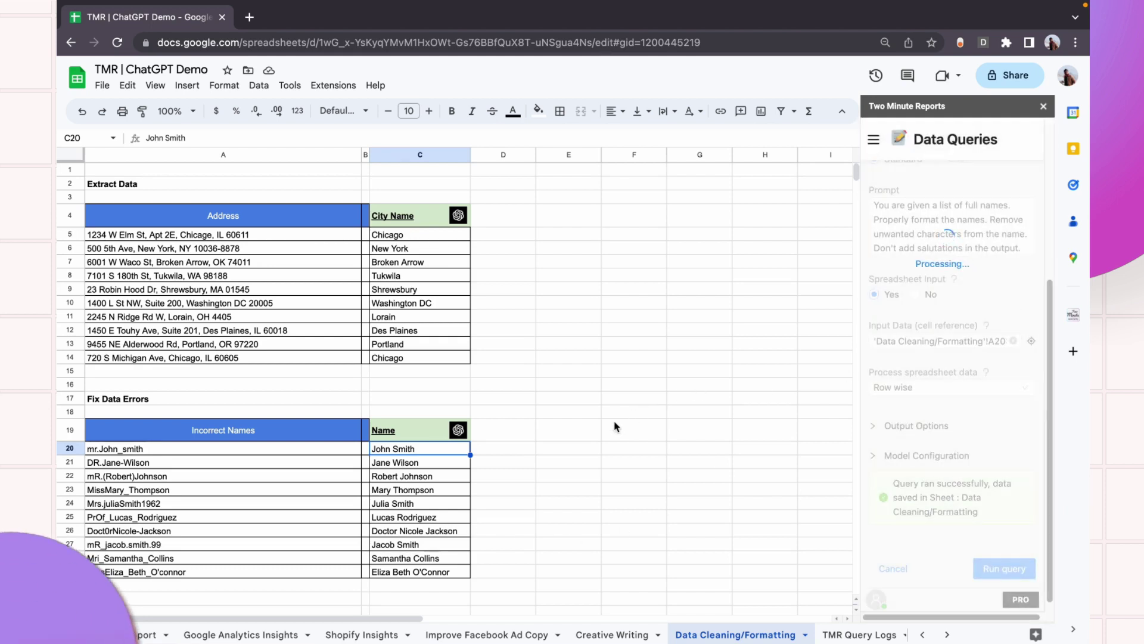